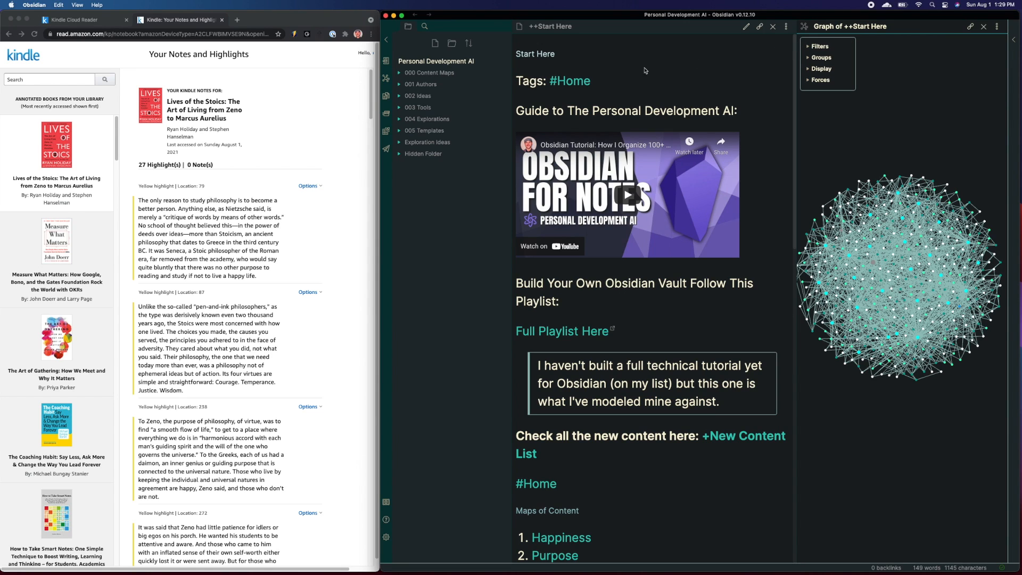
Look through the notes in the vault's 000 Content Maps folder and collapse it again
click(429, 72)
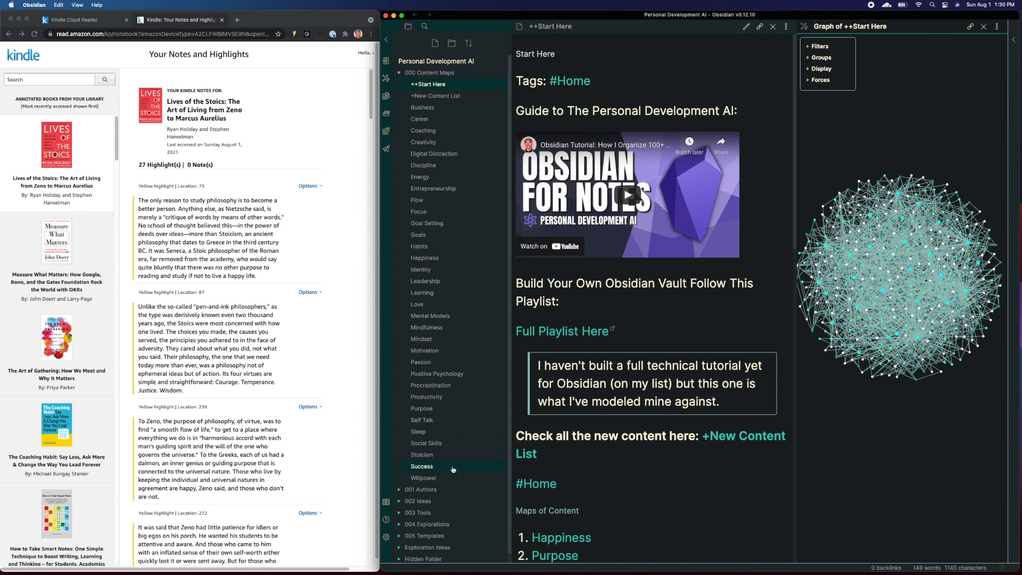
click(447, 74)
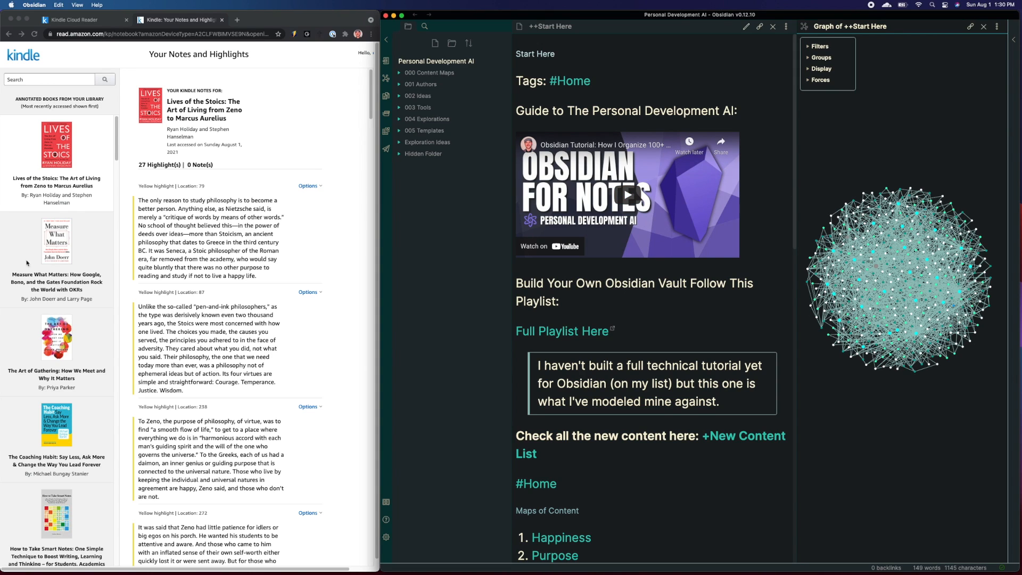
click(200, 243)
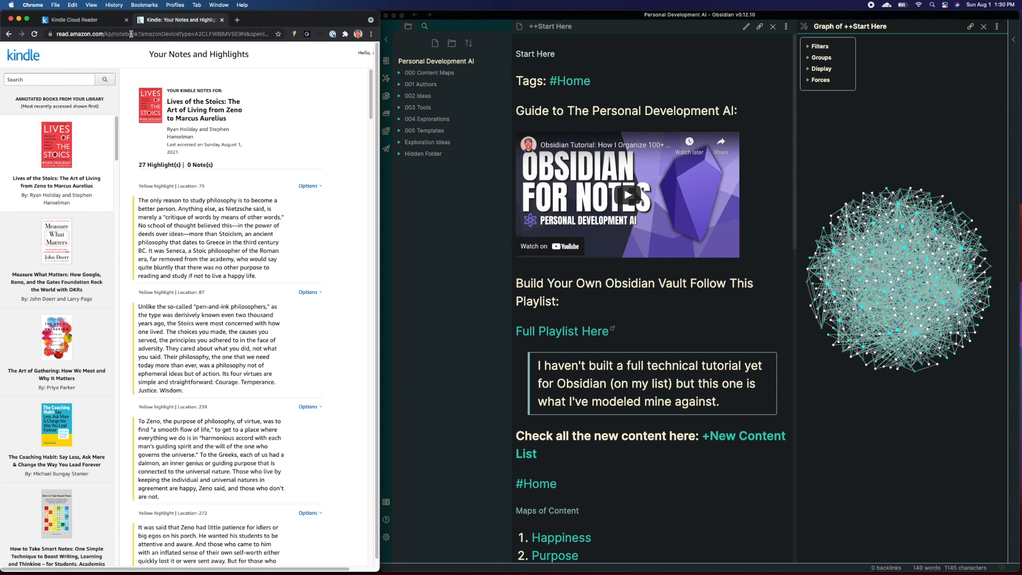
Open Lives of the Stoics in the Kindle Cloud Reader and make the current location the furthest read
click(99, 23)
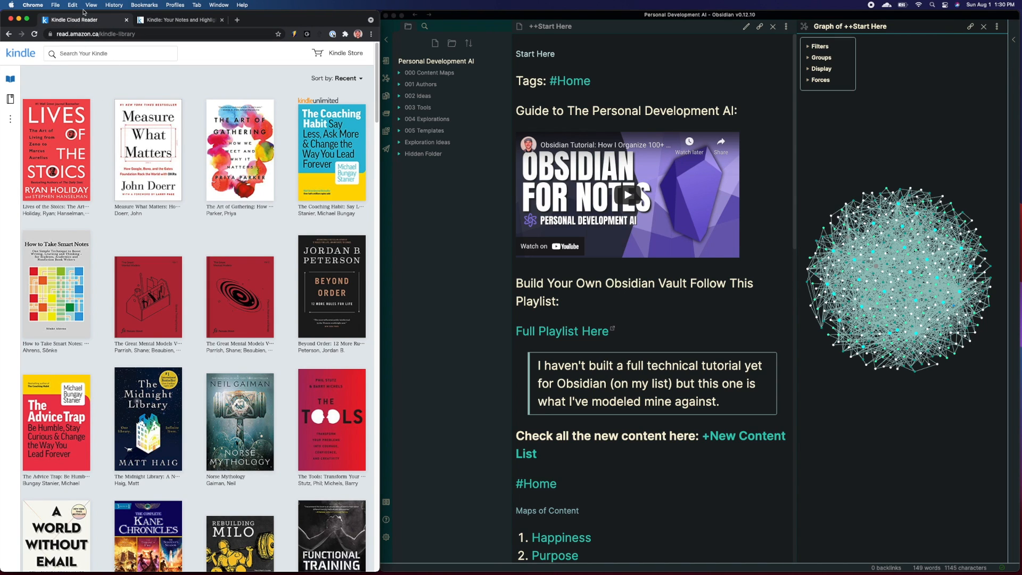
click(66, 162)
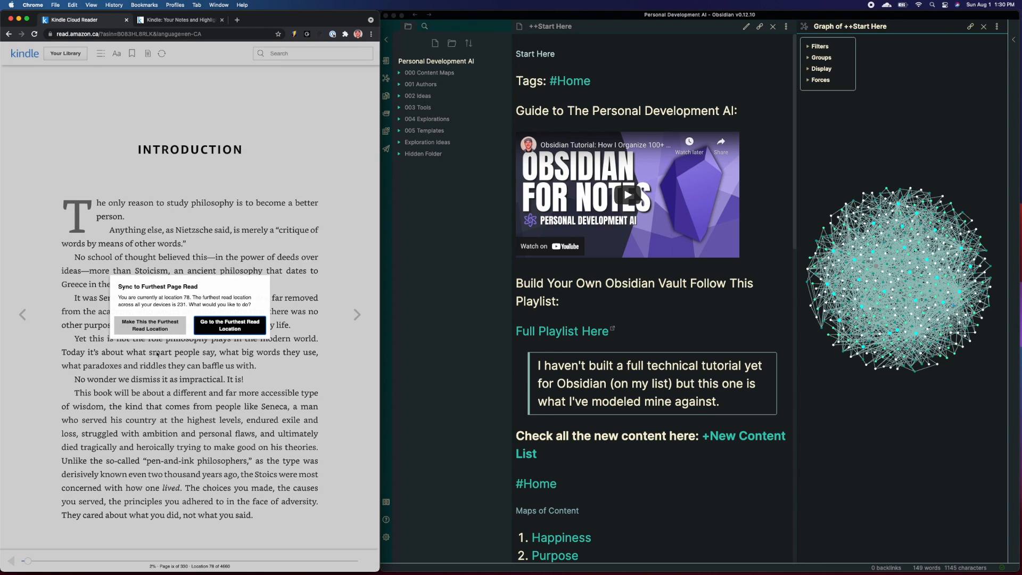
click(148, 326)
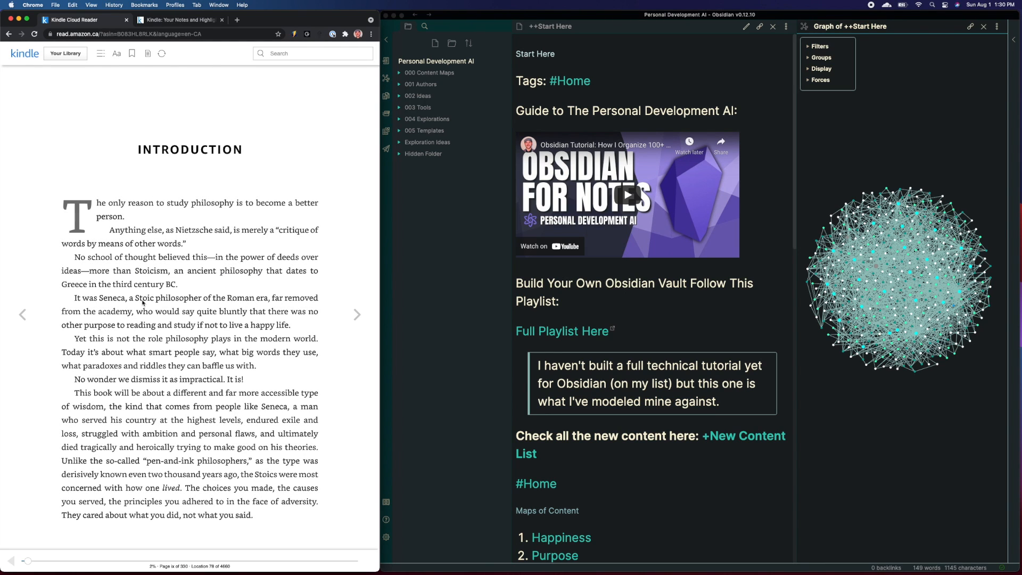
Page through the book as far as the Zeno the Prophet chapter and return to the highlighted Introduction page
click(357, 314)
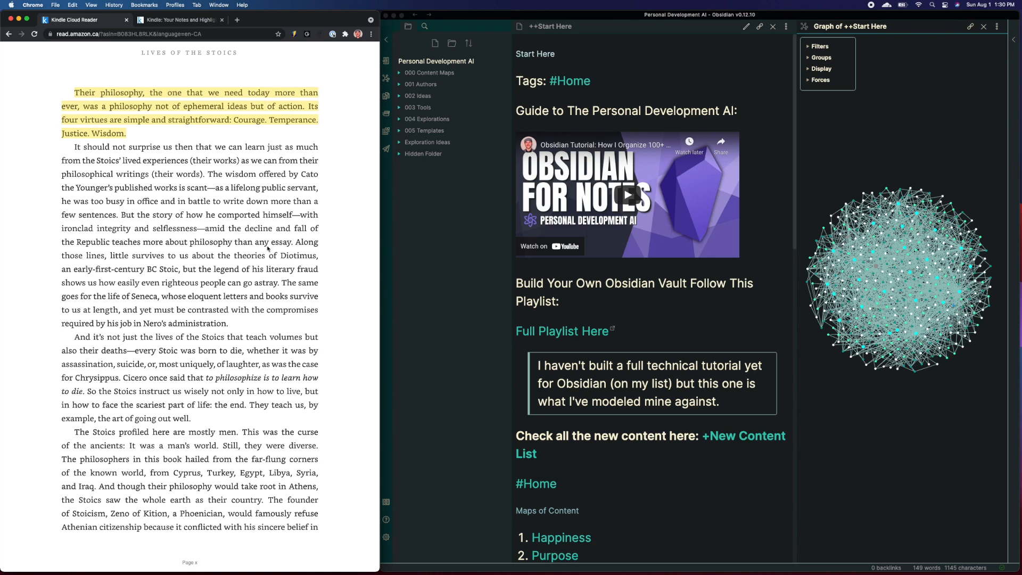
click(357, 316)
click(357, 315)
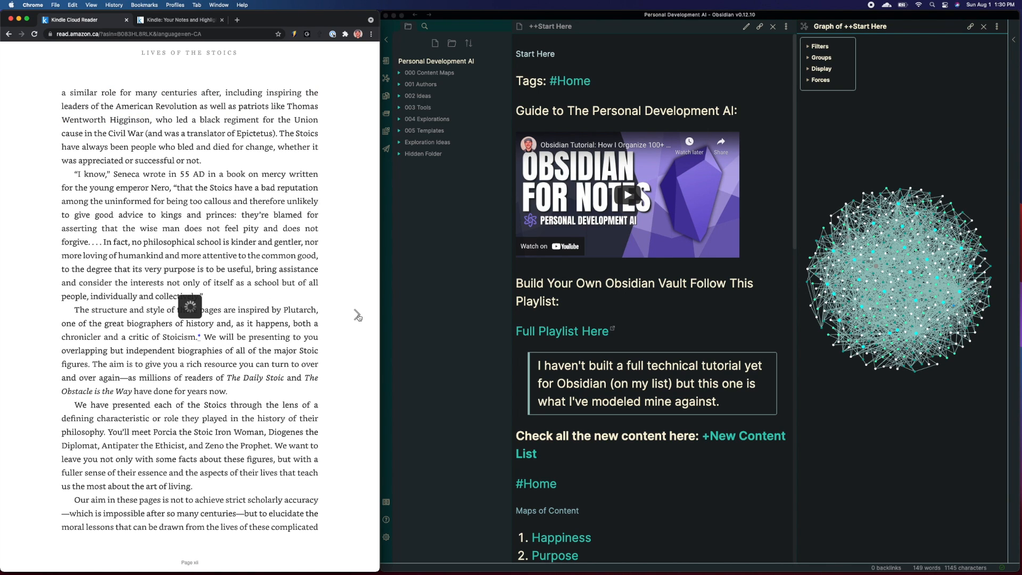
click(357, 316)
click(357, 316)
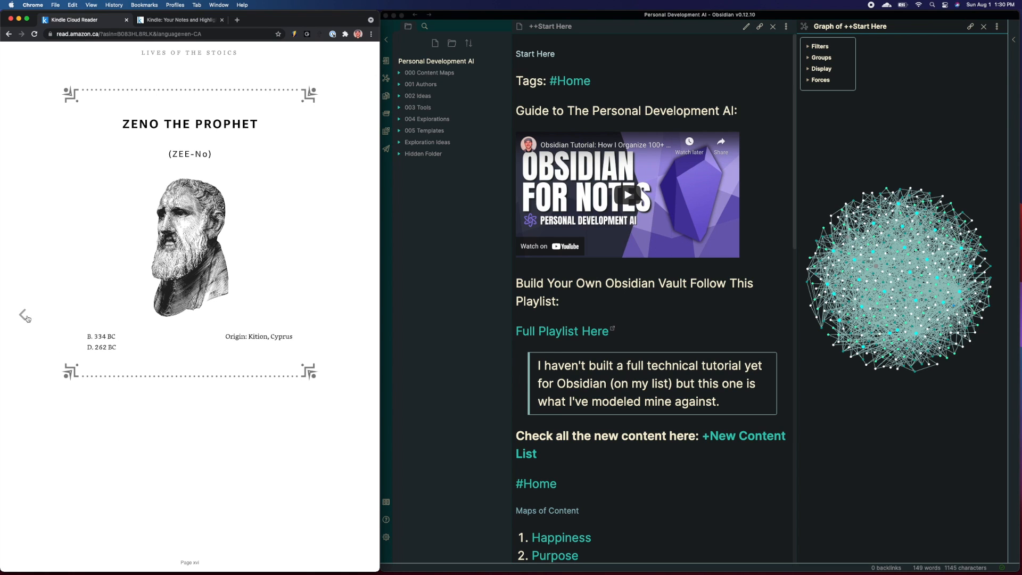
click(24, 315)
click(23, 315)
click(23, 315)
click(23, 315)
click(23, 315)
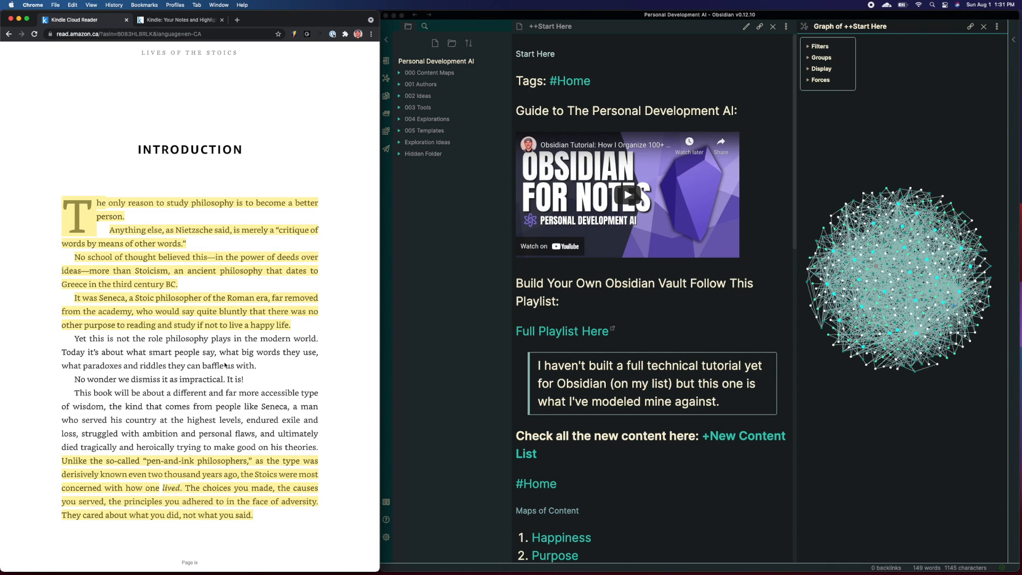
Compare the Lives of the Stoics highlights on the Kindle notes page with the highlighted passages in the reader
click(182, 24)
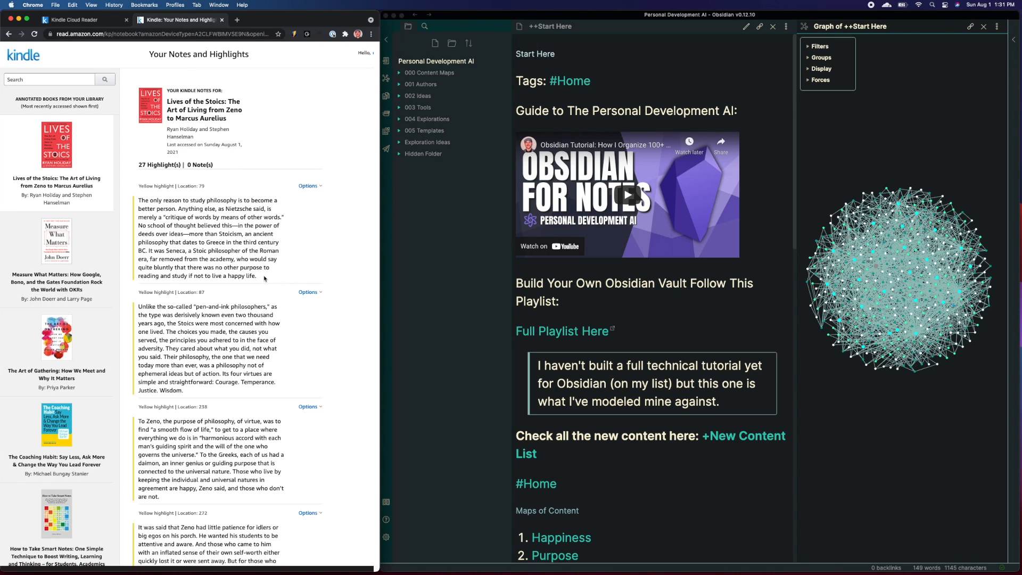
drag(263, 277, 137, 199)
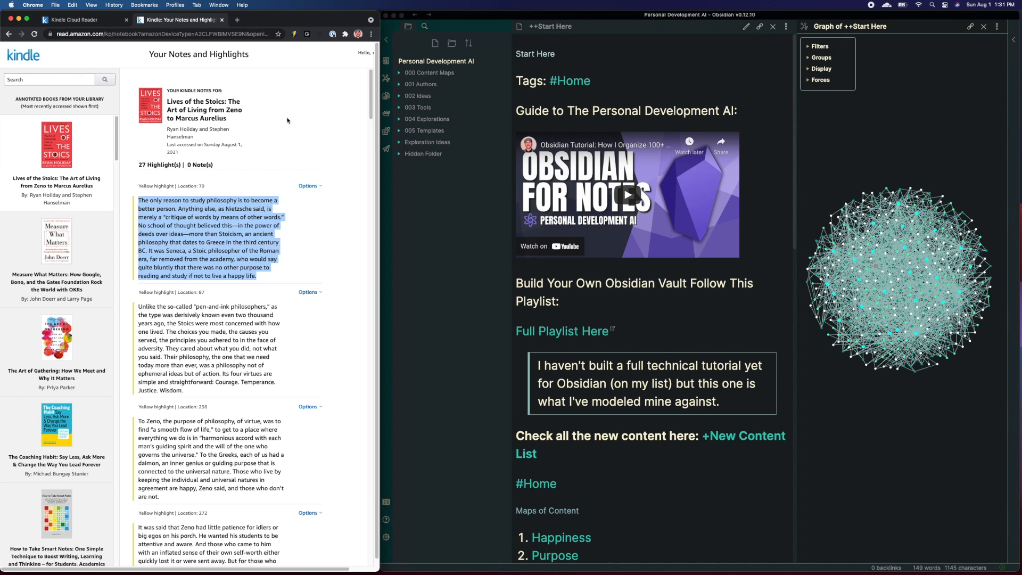
scroll(246, 192, down, 2)
scroll(255, 138, up, 2)
scroll(241, 310, down, 3)
scroll(241, 304, up, 3)
click(98, 23)
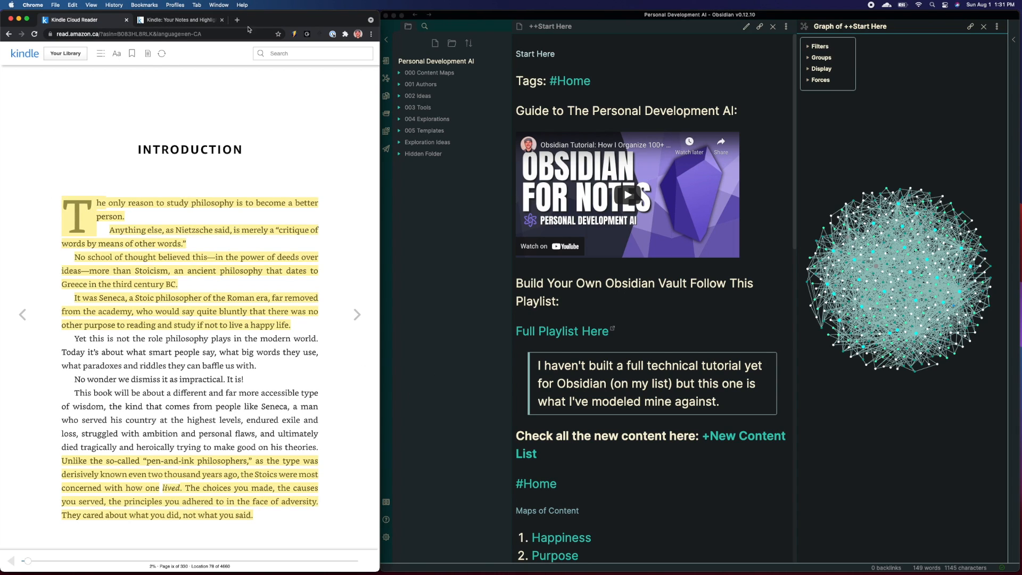
click(191, 22)
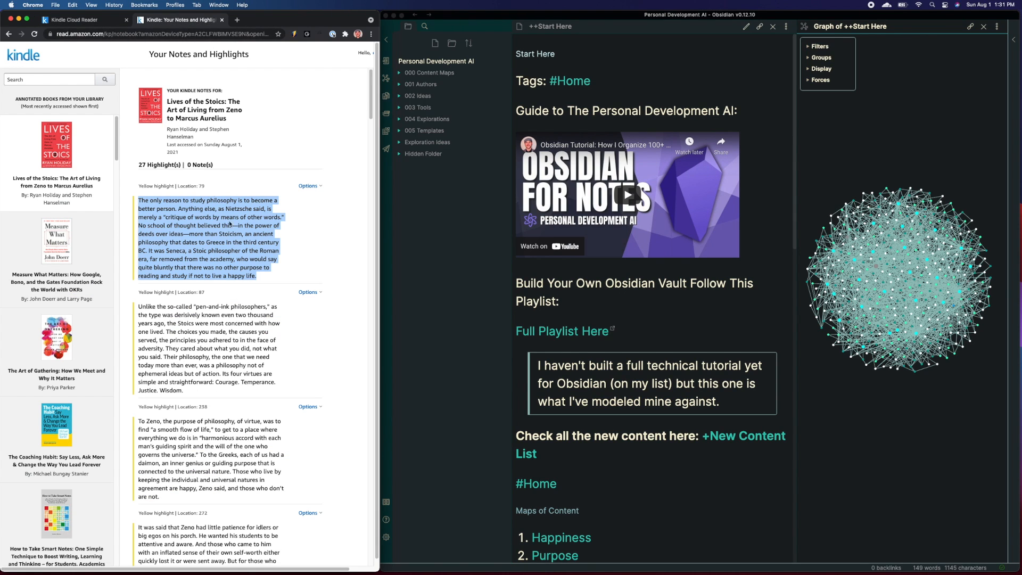
scroll(233, 309, down, 1)
click(214, 371)
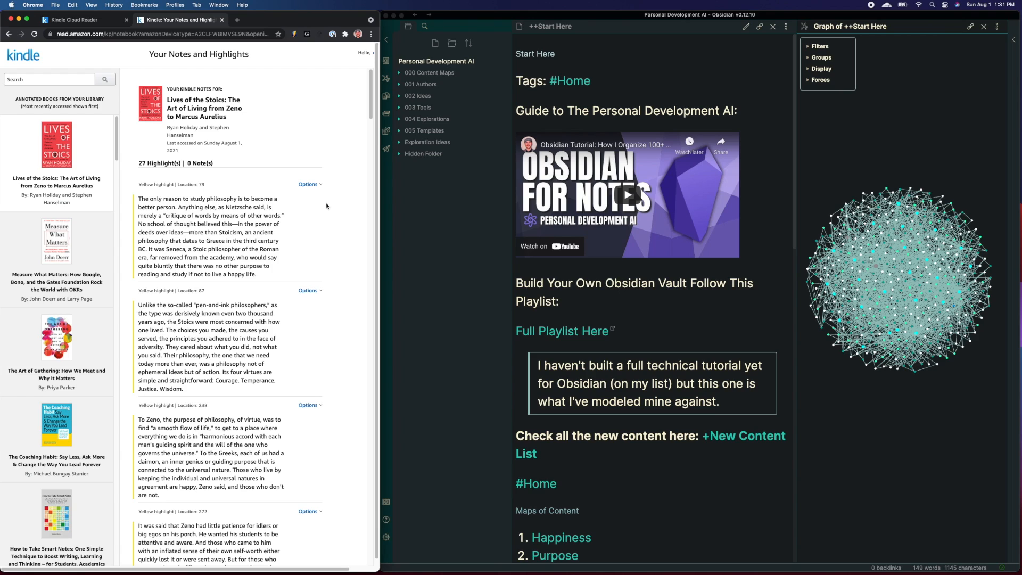
Create a new folder at the root of the Obsidian vault and delete it again
click(452, 233)
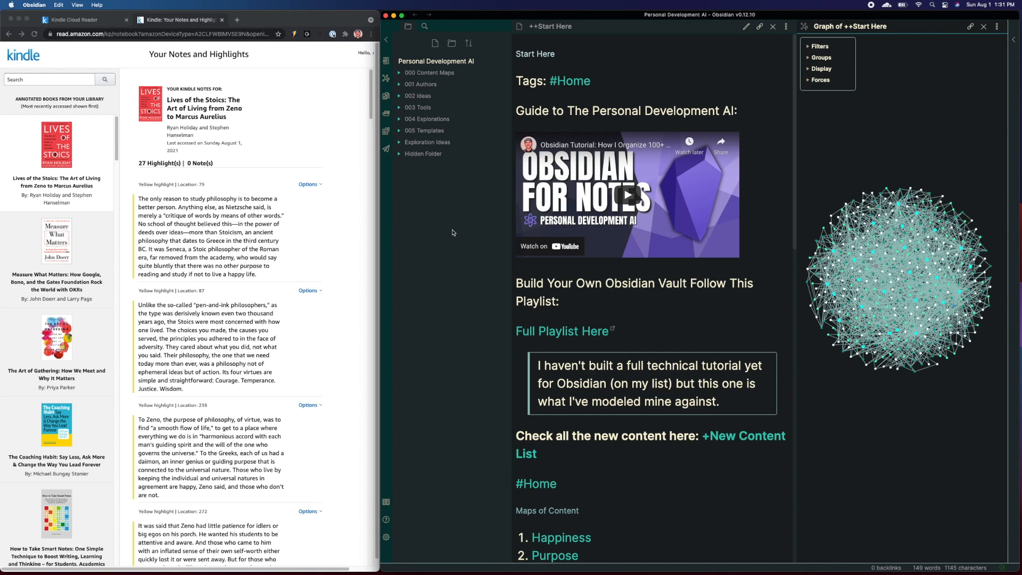
click(451, 45)
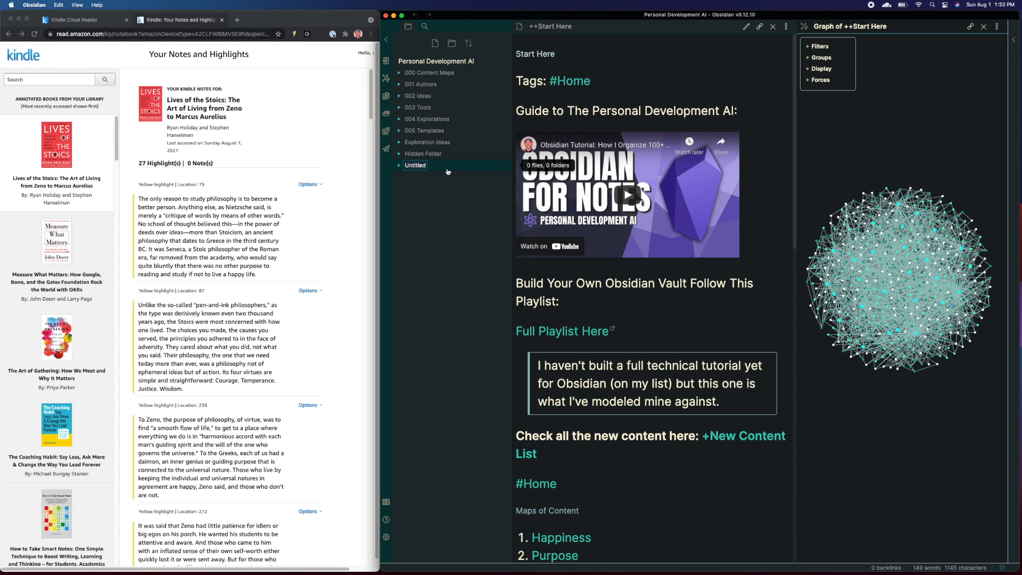
right_click(439, 167)
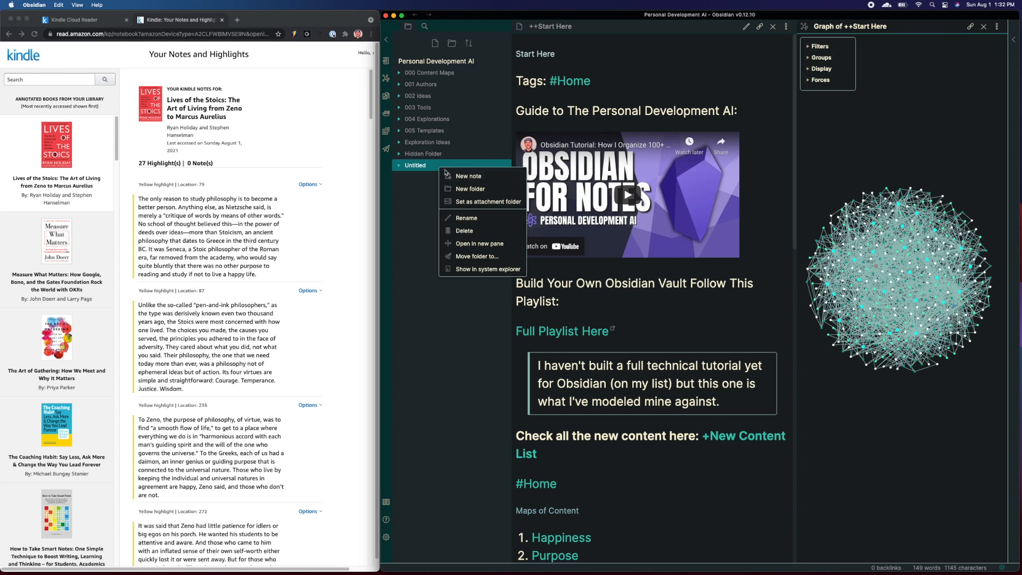
click(464, 231)
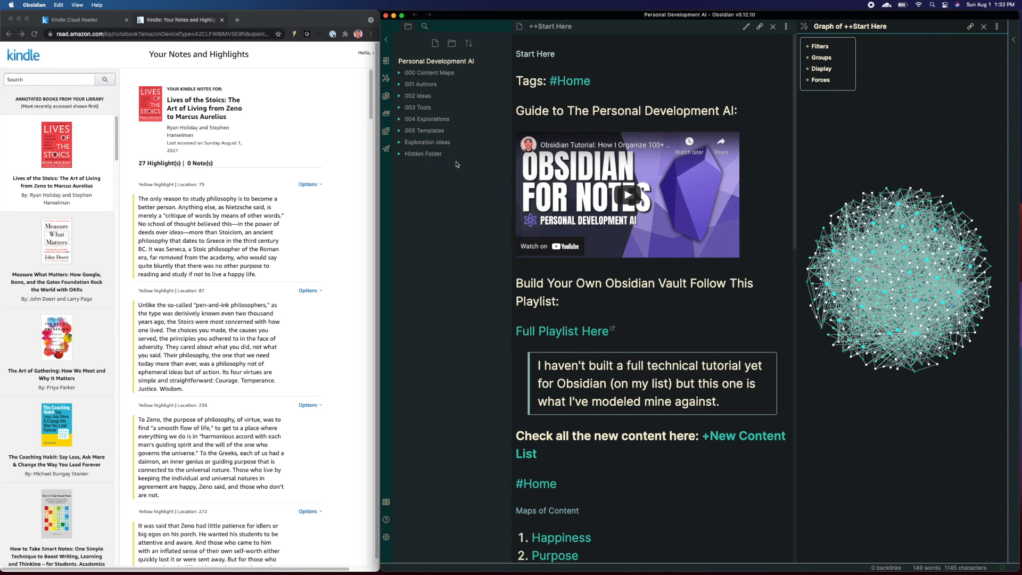
Open the Ryan Holiday note in that author's folder under 001 Authors
click(421, 84)
scroll(443, 229, down, 5)
scroll(444, 229, down, 8)
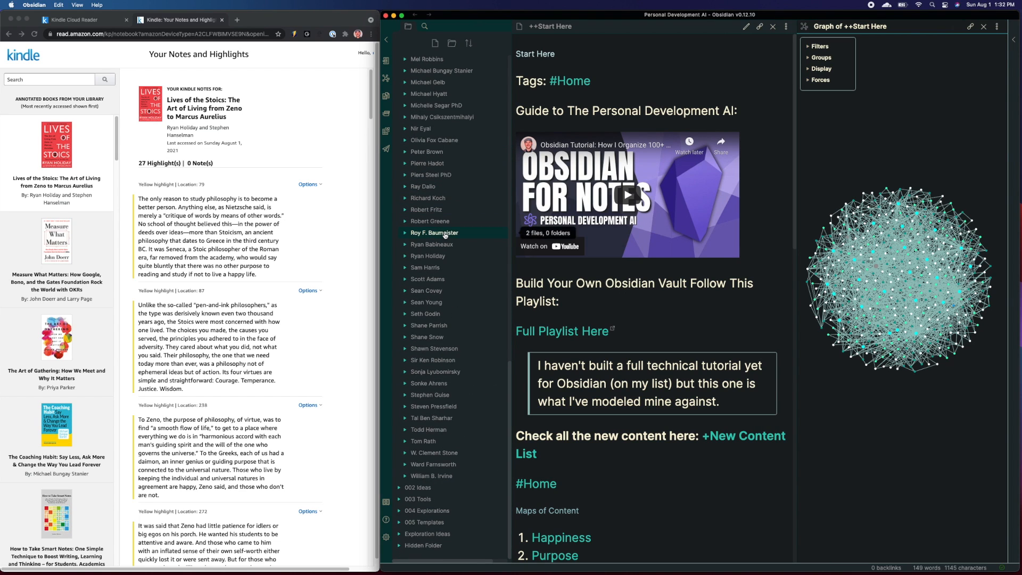
click(441, 257)
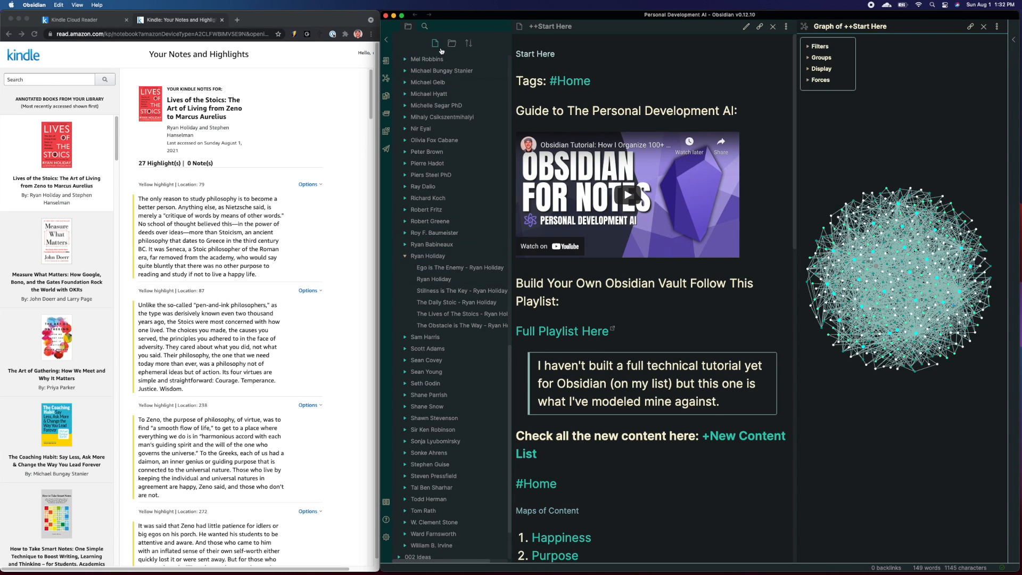
click(458, 285)
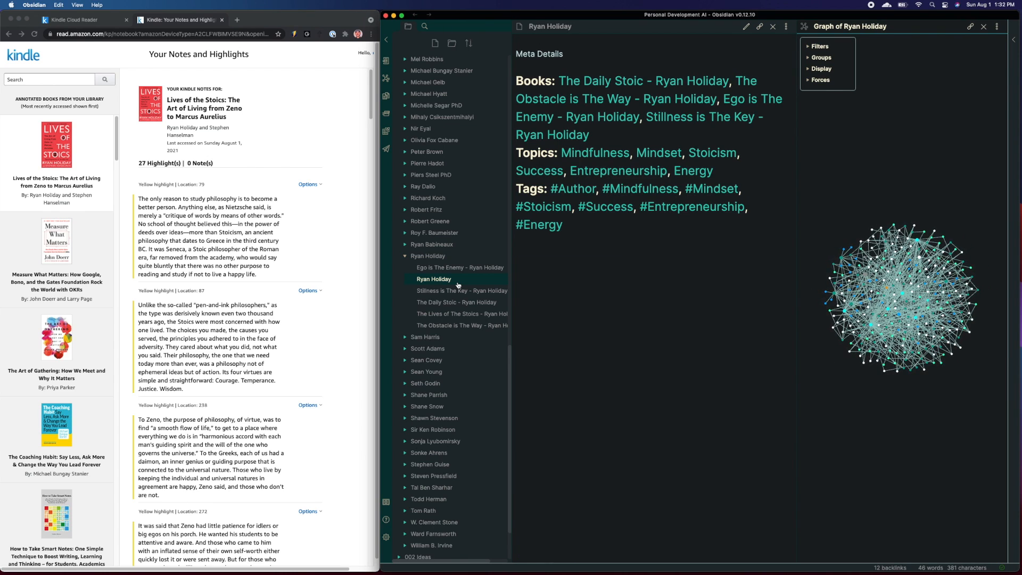
Add a [[Lives of the Stoics]] link at the end of the Books line, copying the title from the Kindle notes page
click(746, 26)
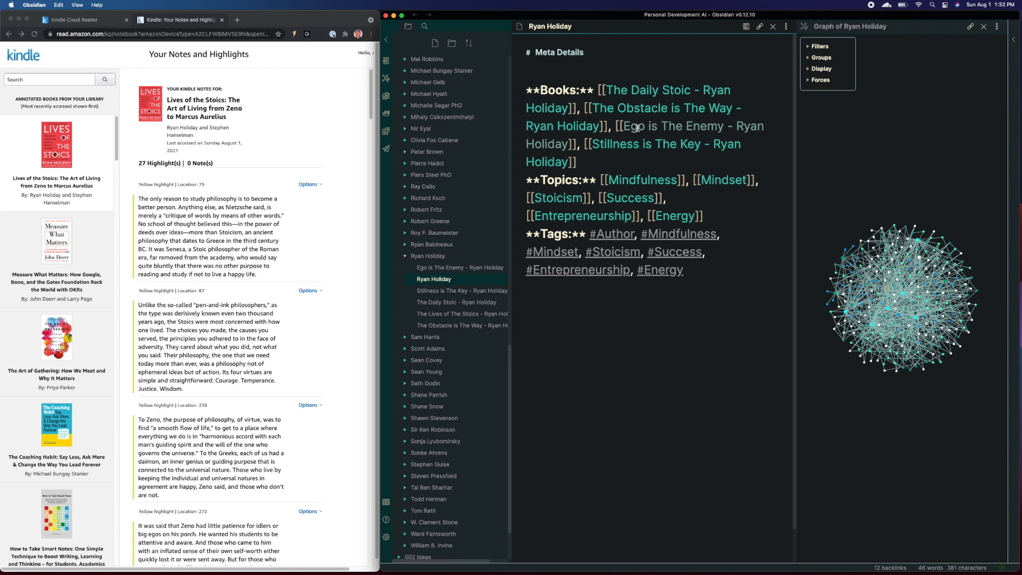
click(614, 163)
text(,)
click(196, 102)
drag(167, 99, 223, 97)
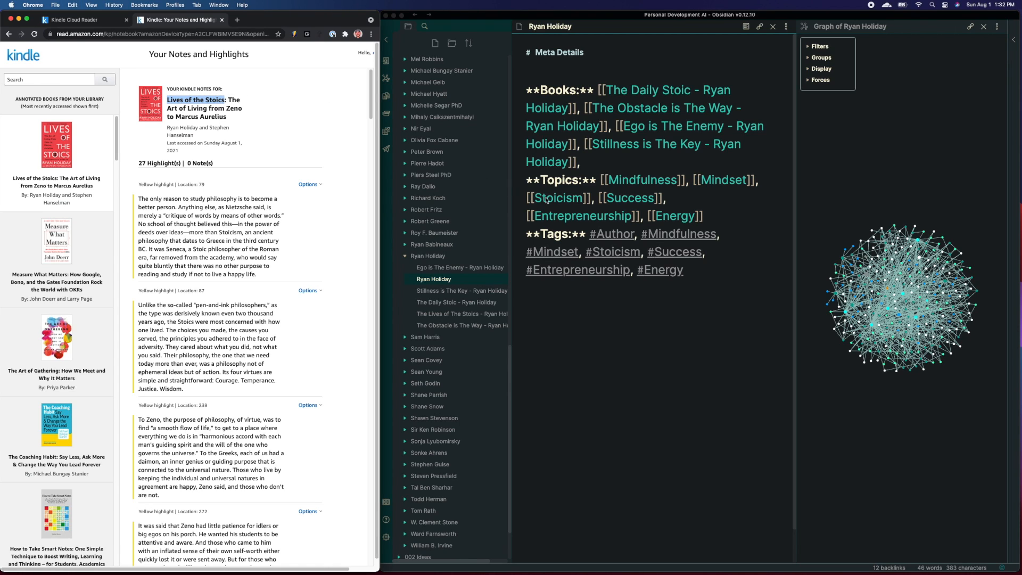
click(613, 158)
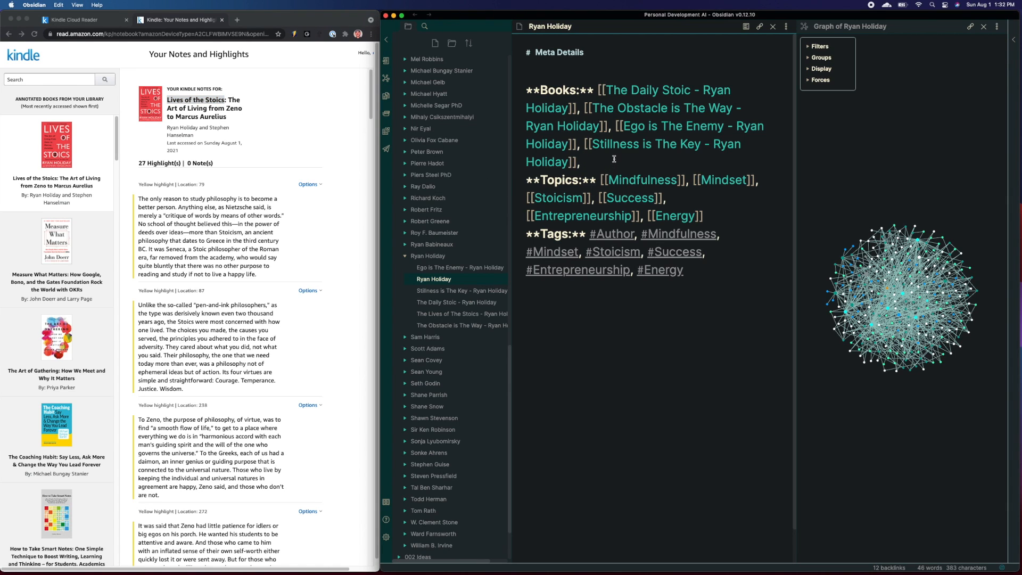
text([[)
text(Lives of the Stoics)
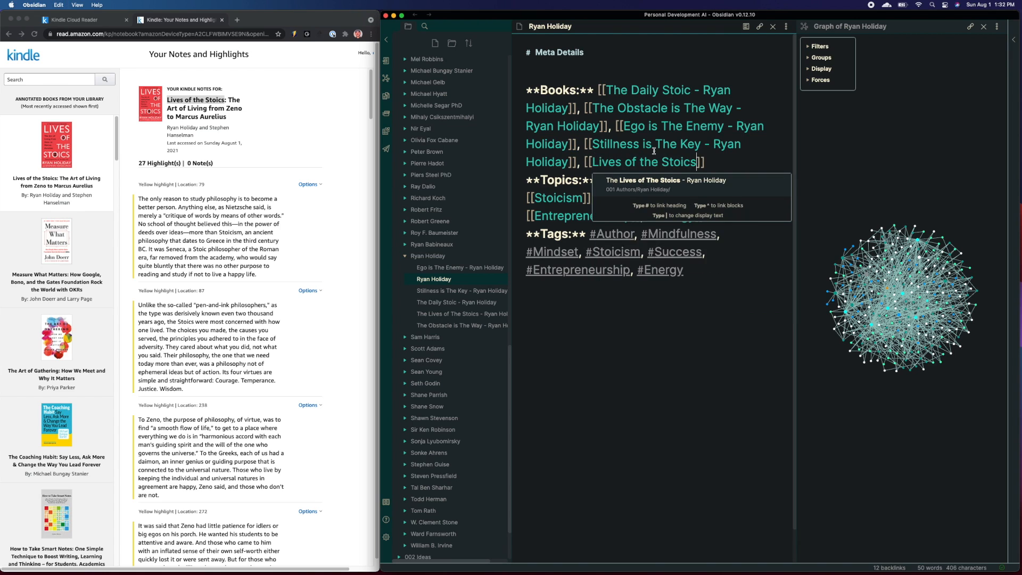
click(737, 163)
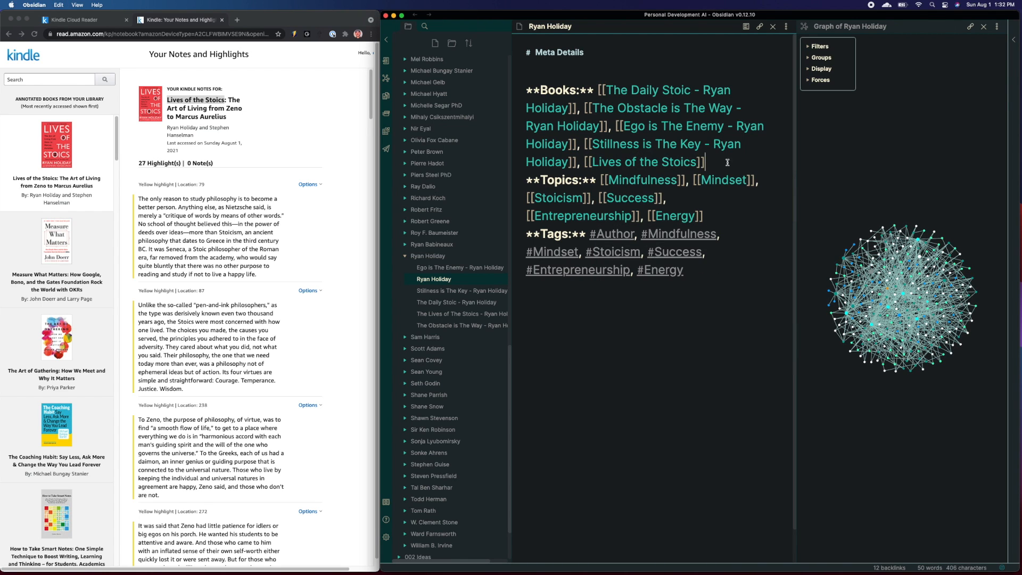
Switch the Ryan Holiday note to reading view and reduce the local graph's depth filter to its minimum
click(746, 26)
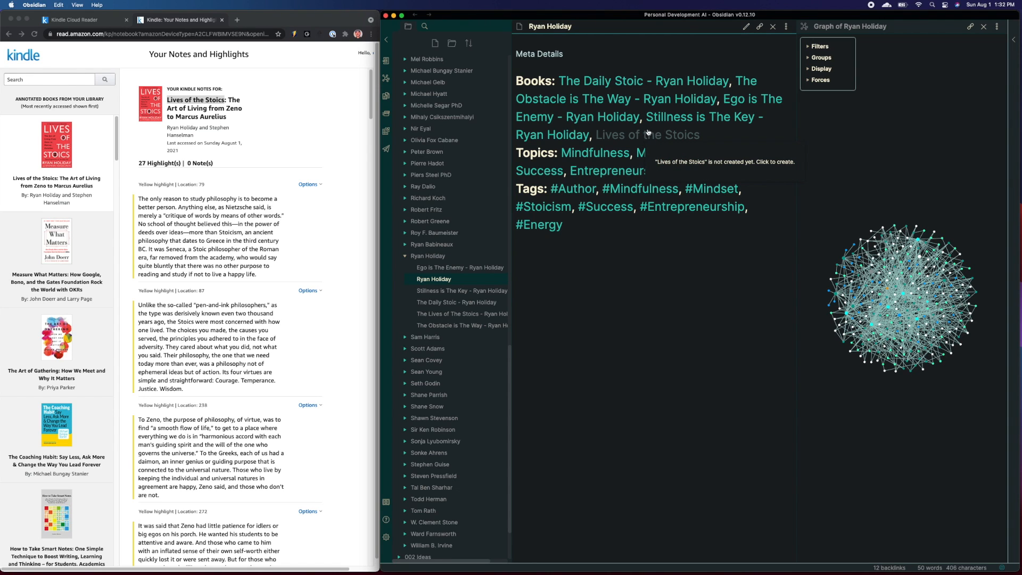
click(814, 47)
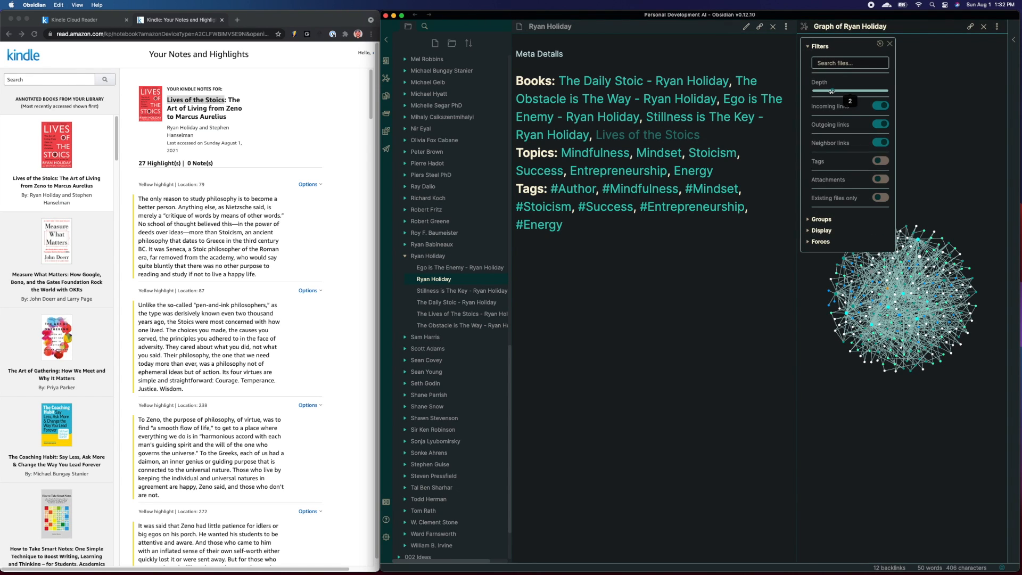
drag(831, 91, 814, 91)
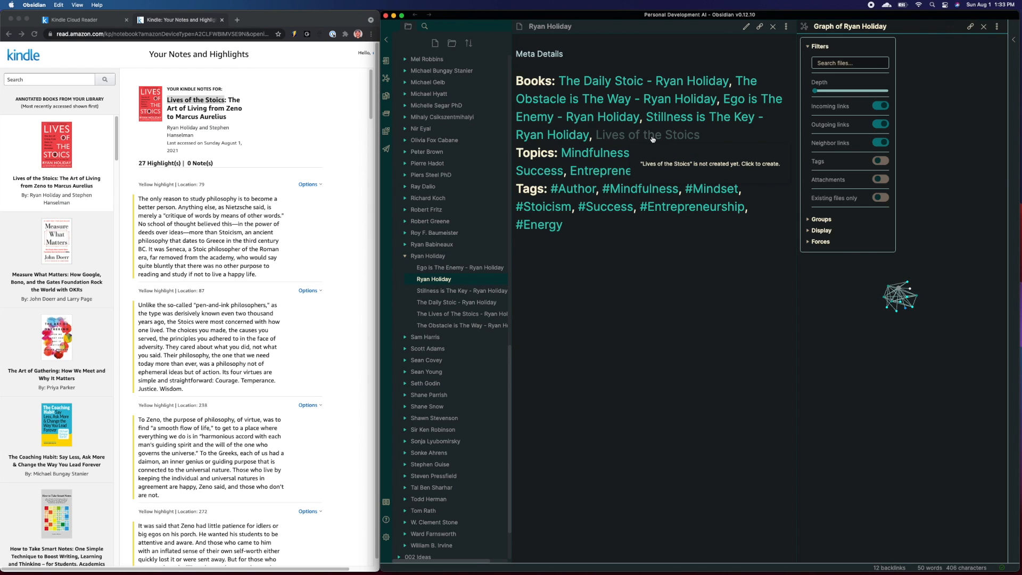
Create the note from the Lives of the Stoics link and rename it "Lives of the Stoics - Ryan Holiday"
click(652, 136)
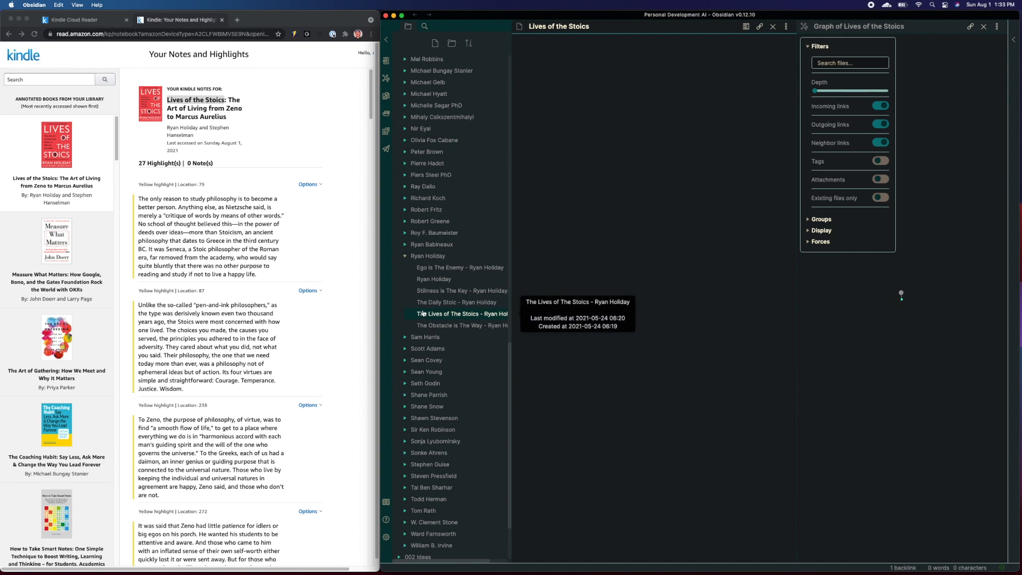
scroll(422, 548, down, 3)
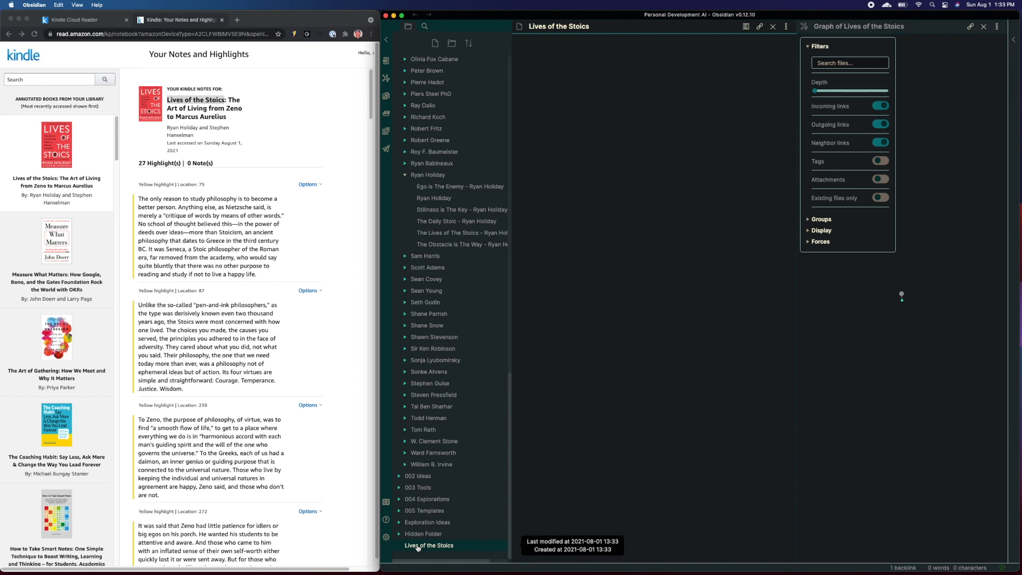
click(603, 24)
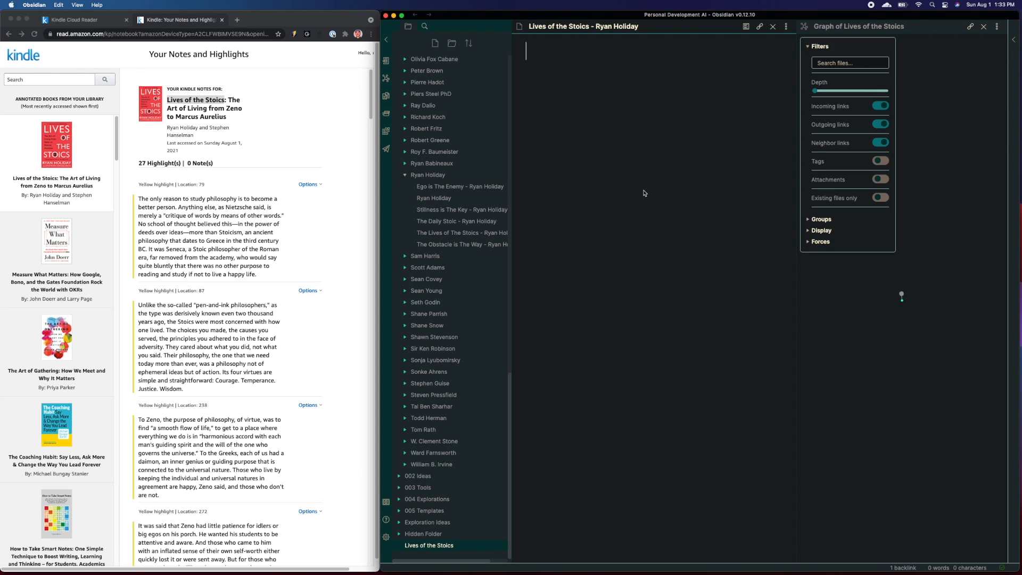
key(Return)
Return to the Ryan Holiday note and open the renamed book note through its link in the Books line
click(434, 198)
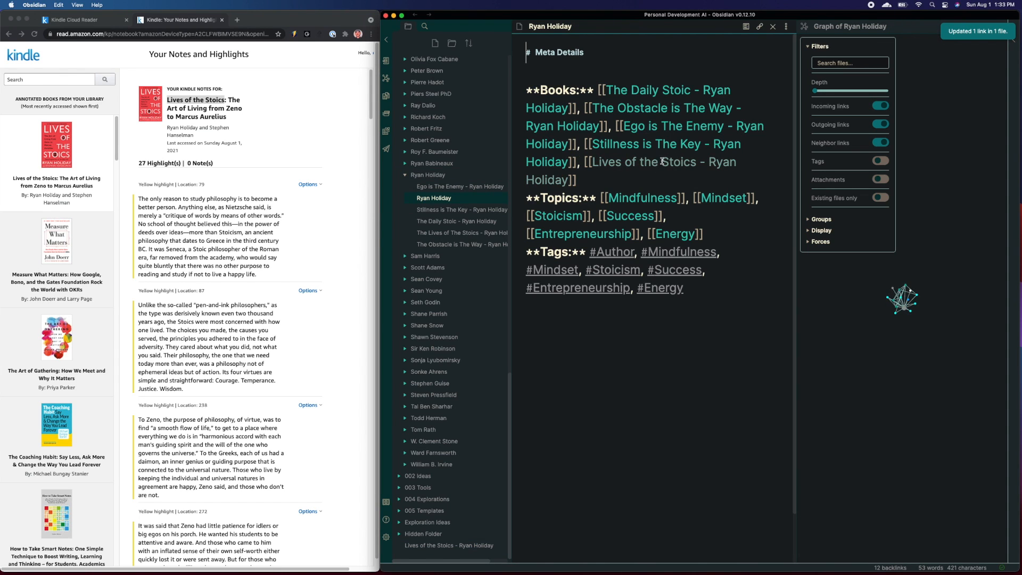
click(647, 160)
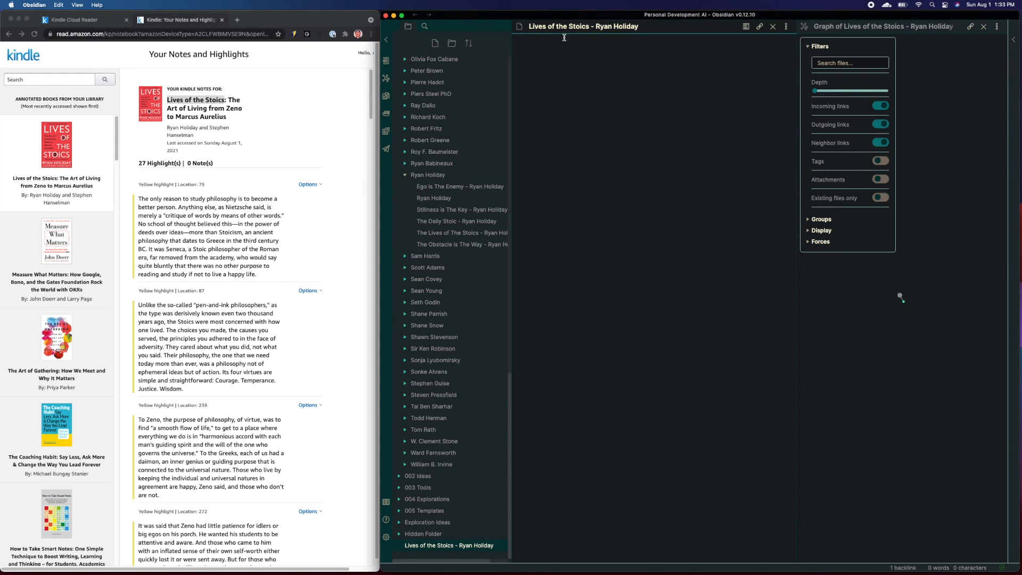
Move the Lives of the Stoics note into the Ryan Holiday author folder and insert the Book Summary Template into it
drag(431, 542, 439, 179)
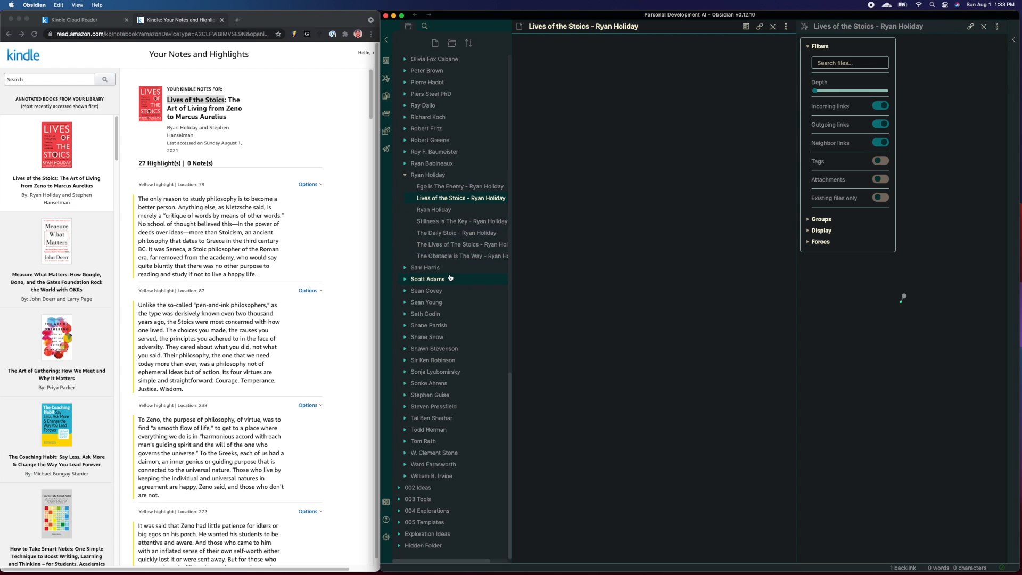
click(582, 84)
key(super+t)
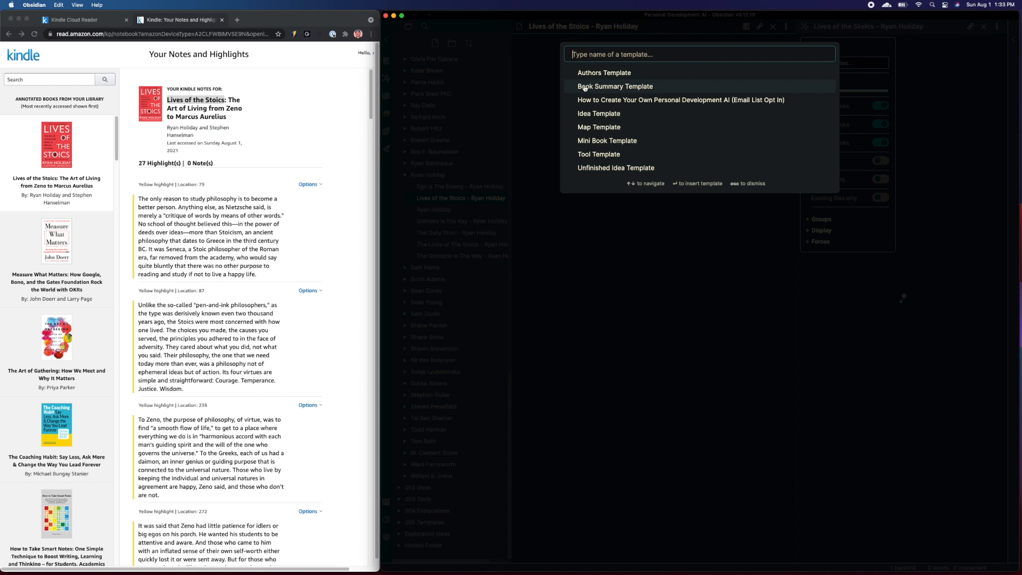
click(584, 85)
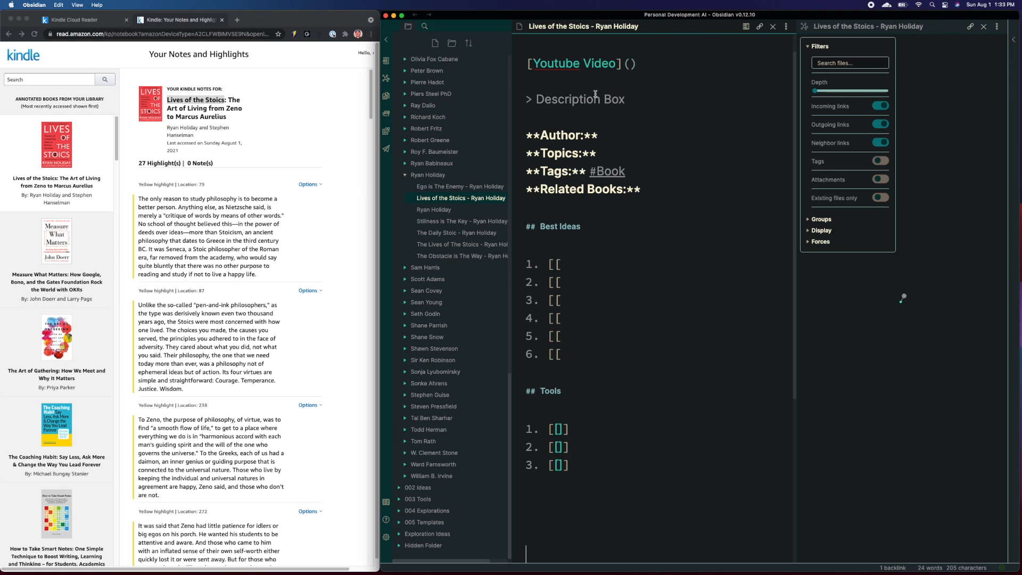
Add a [[Ryan Holiday]] link on the Author line of the book note
drag(627, 100, 528, 101)
click(647, 131)
text([[)
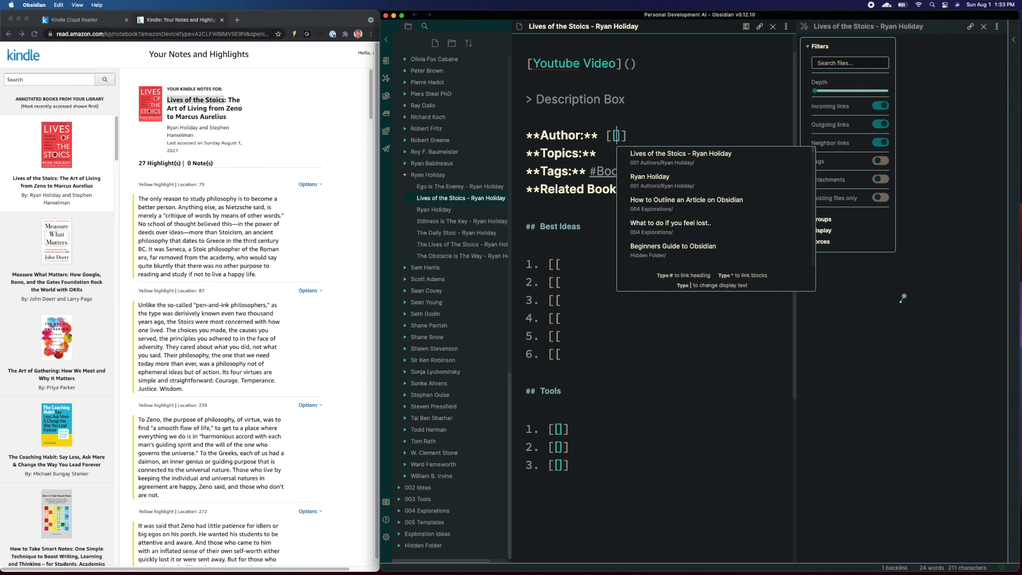
click(663, 184)
Add a link to the Stoicism content map on the Topics line
click(645, 154)
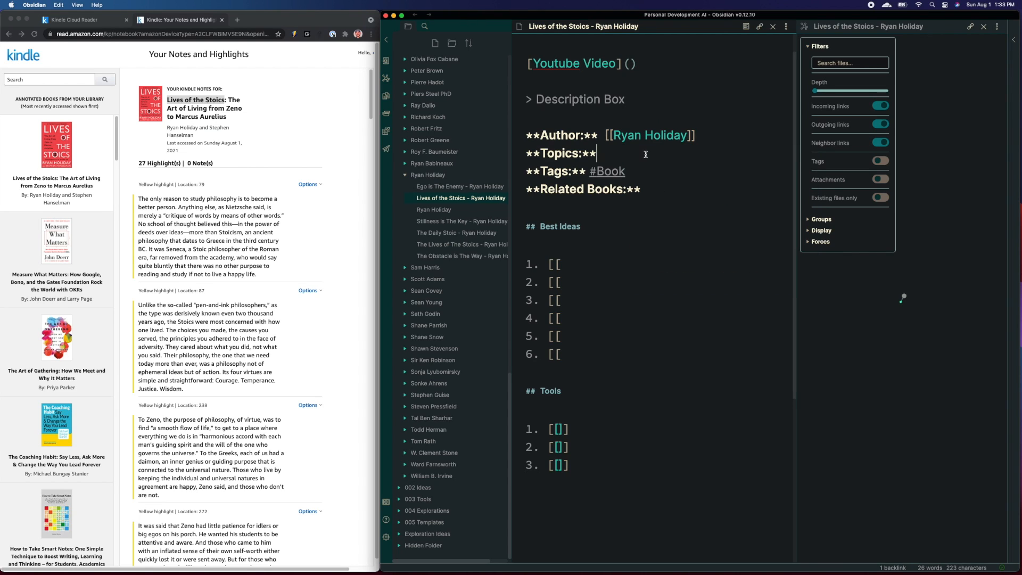
text([[)
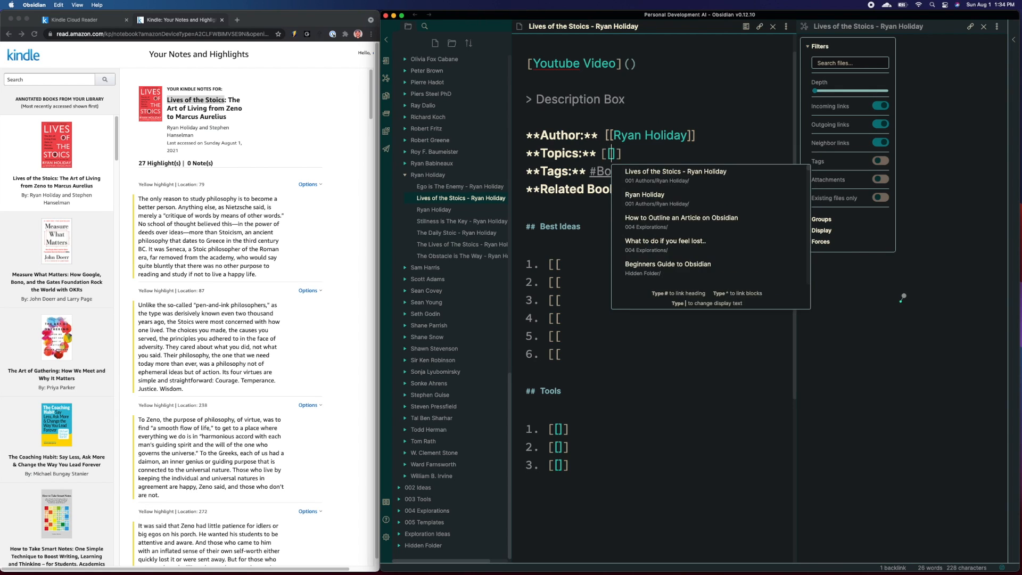
text(Sto)
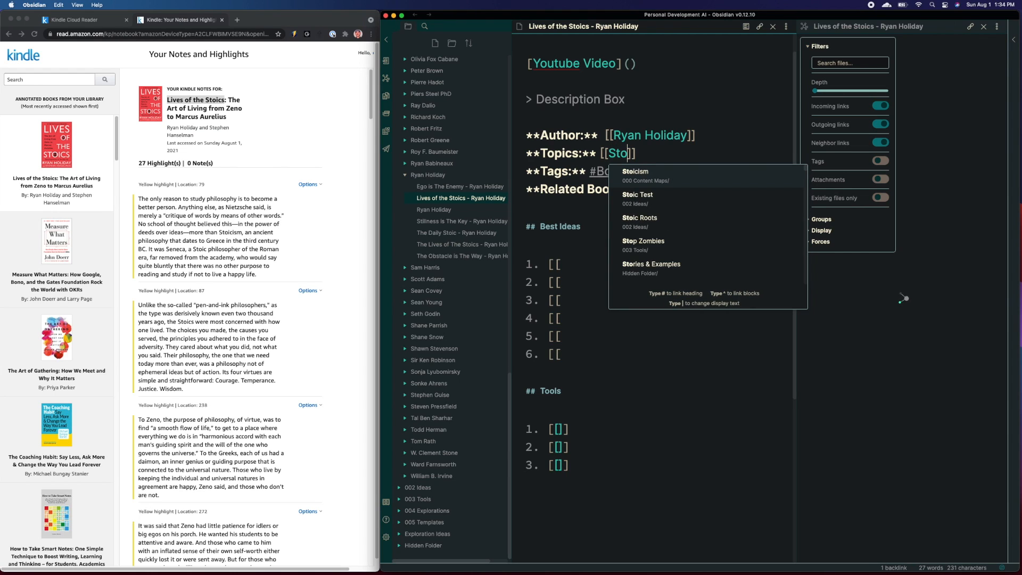
click(644, 180)
Browse the topics in the 000 Content Maps folder and add [[Happiness]] and [[Willpower]] links to the Topics line
text(, [[)
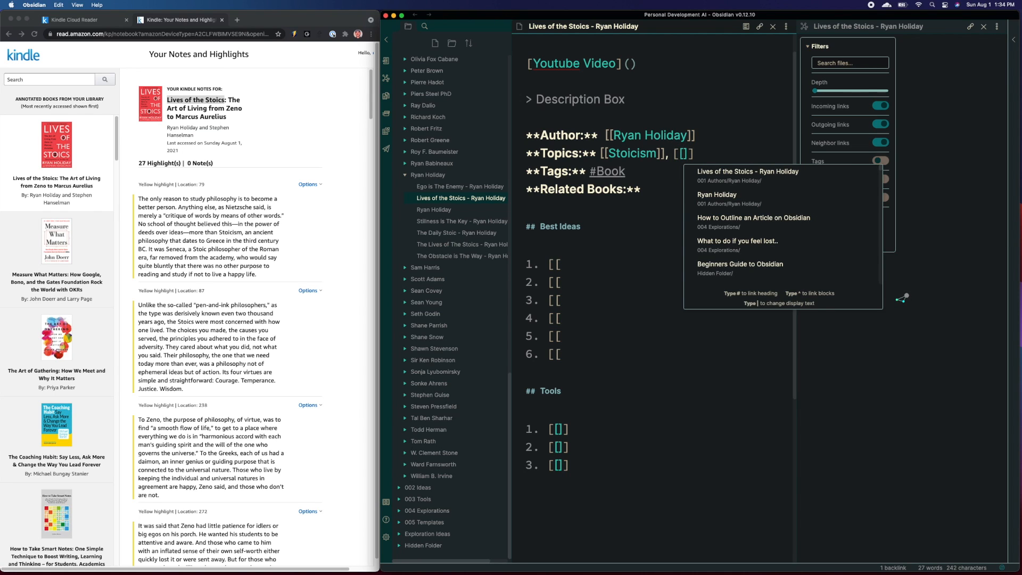
scroll(423, 112, up, 10)
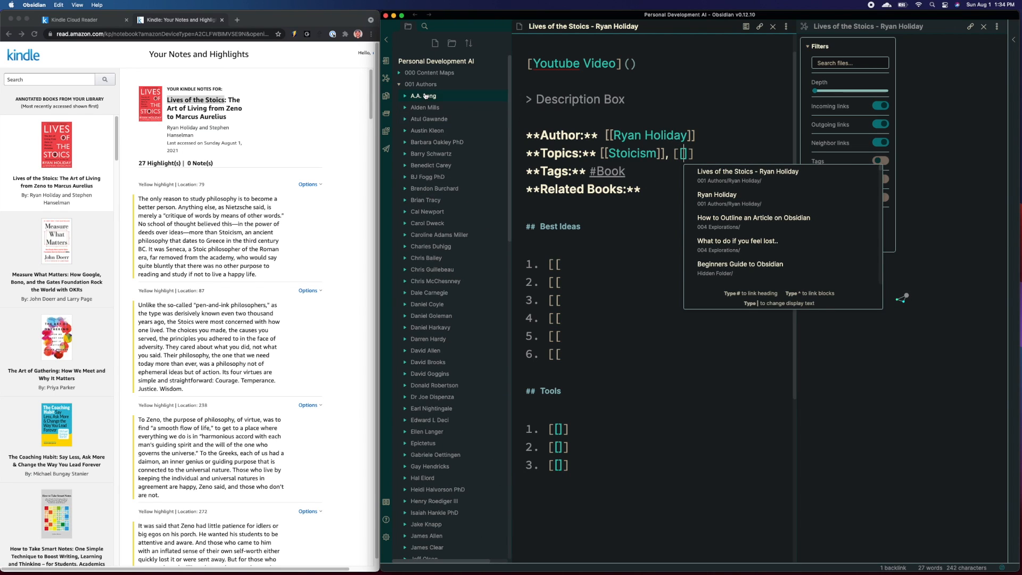
click(421, 85)
click(430, 73)
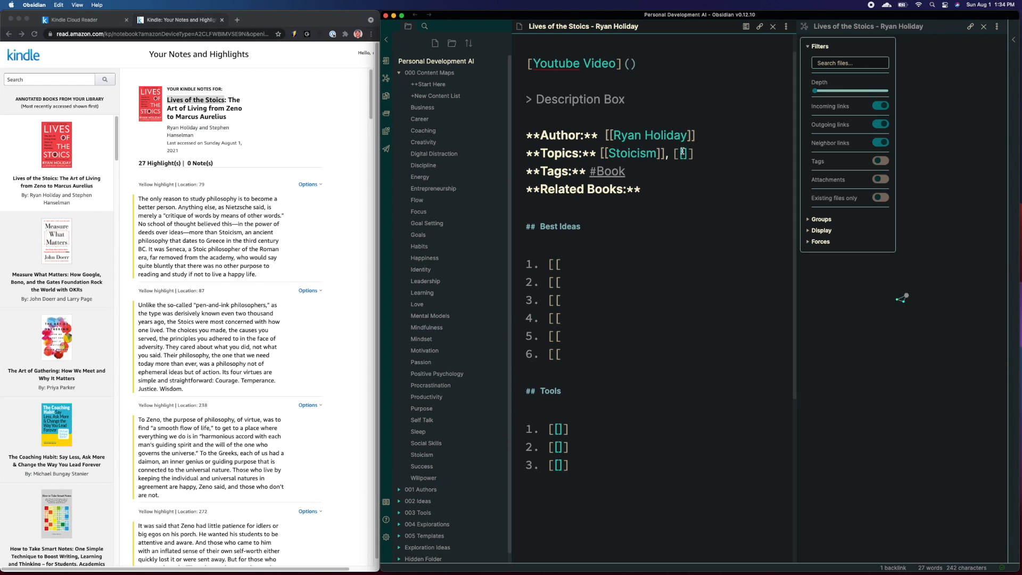
text([Happ)
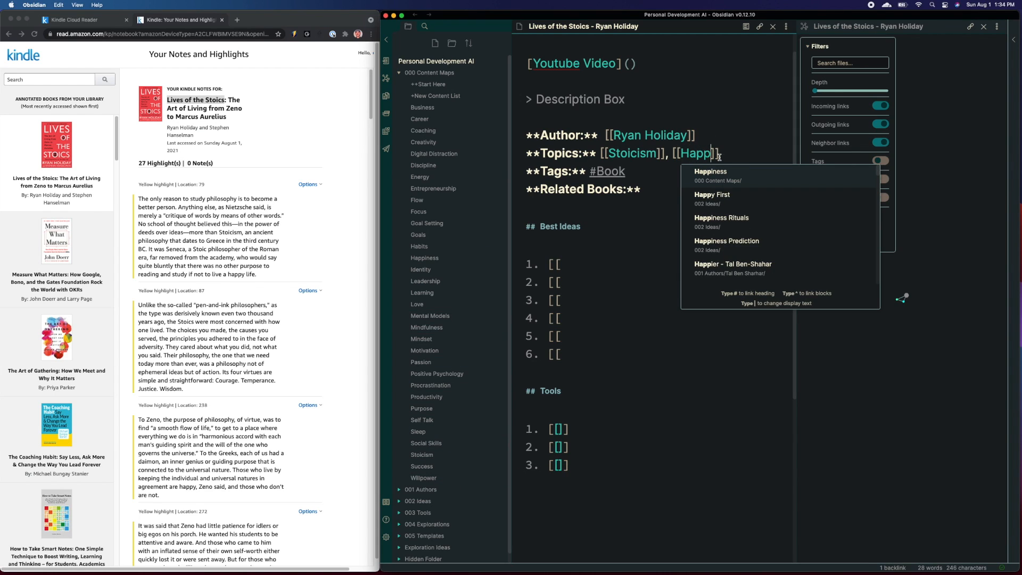
click(731, 182)
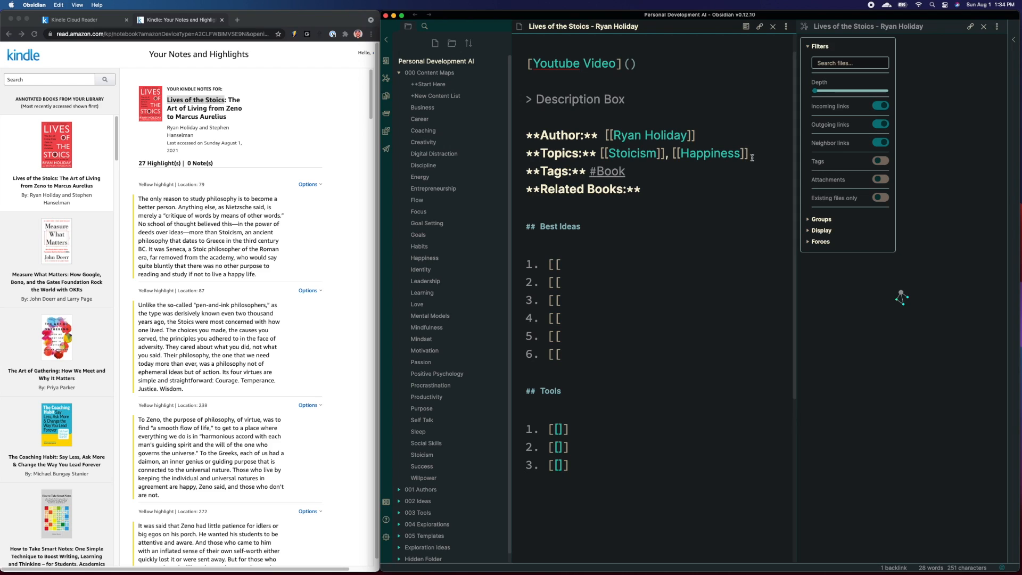
text(, [[Wil)
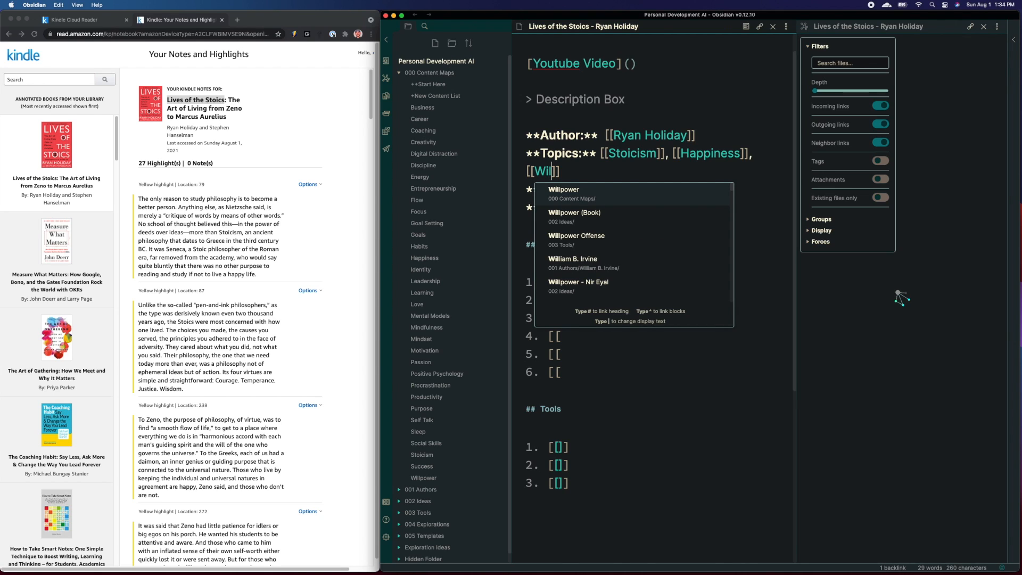
click(591, 201)
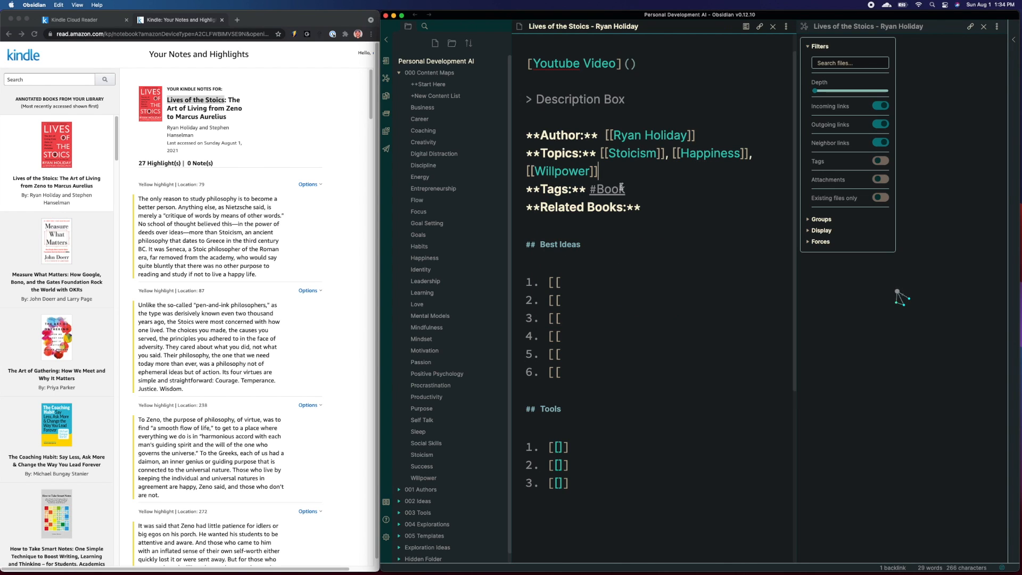
Extend the Tags line after #Book with the tags #Stoicism and #Happiness, separated by commas
click(655, 189)
text(, #stoi)
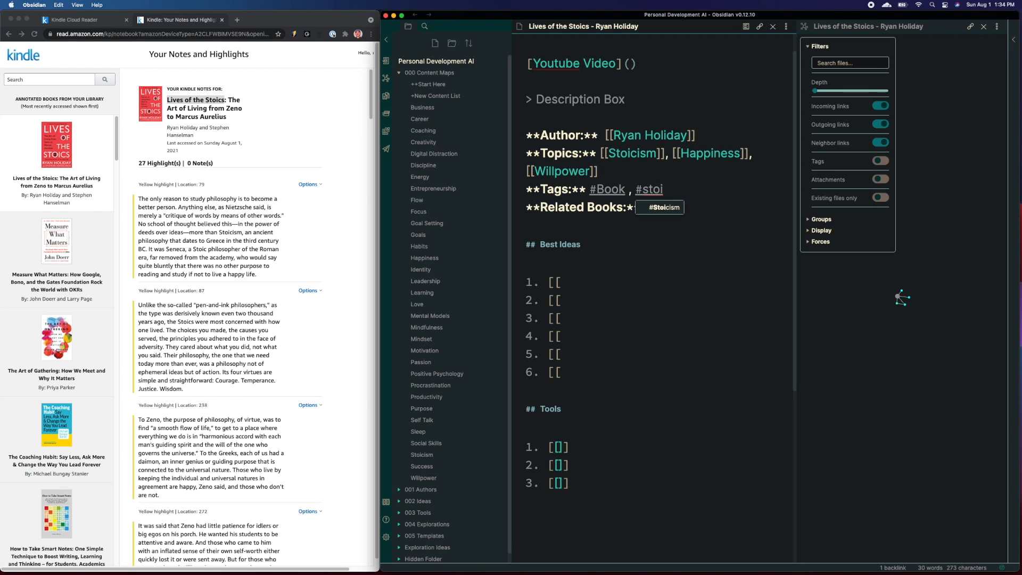
click(665, 207)
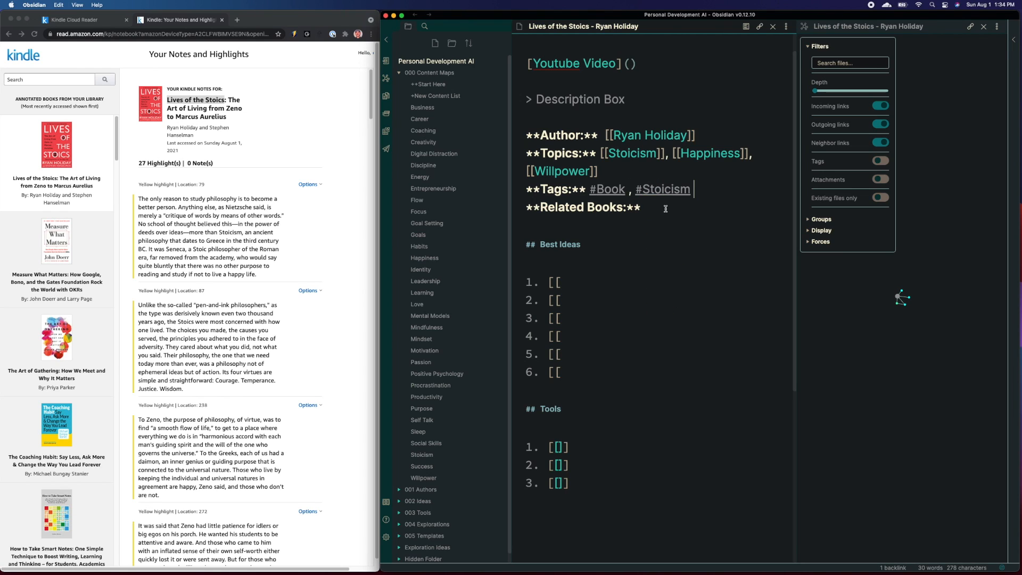
text(, #)
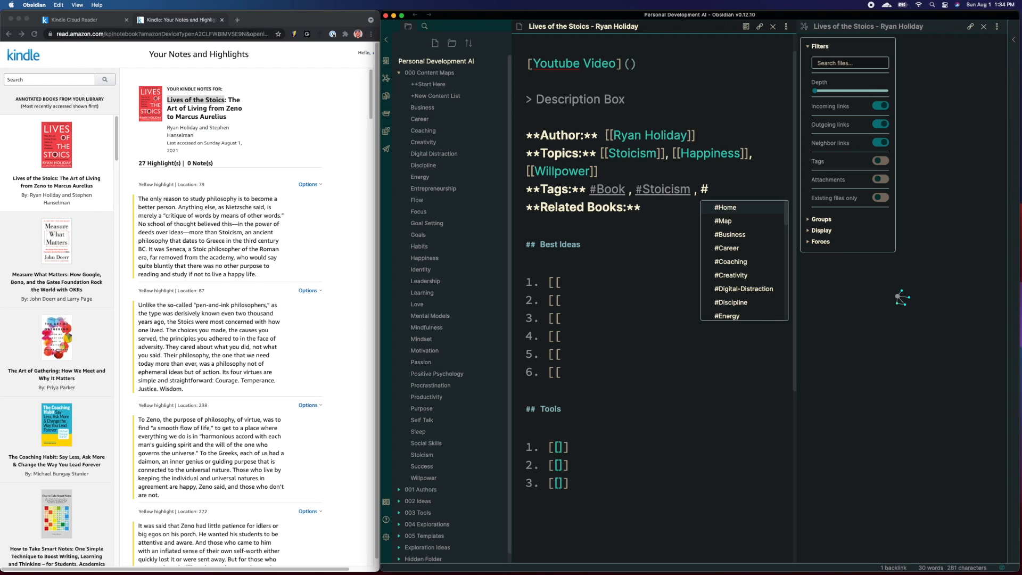
text(Happ)
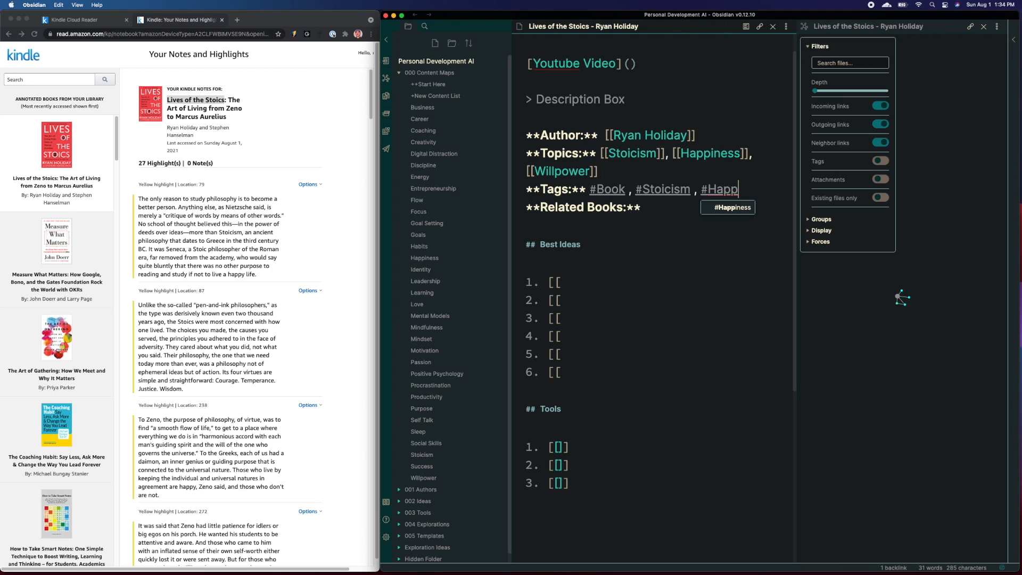
click(735, 208)
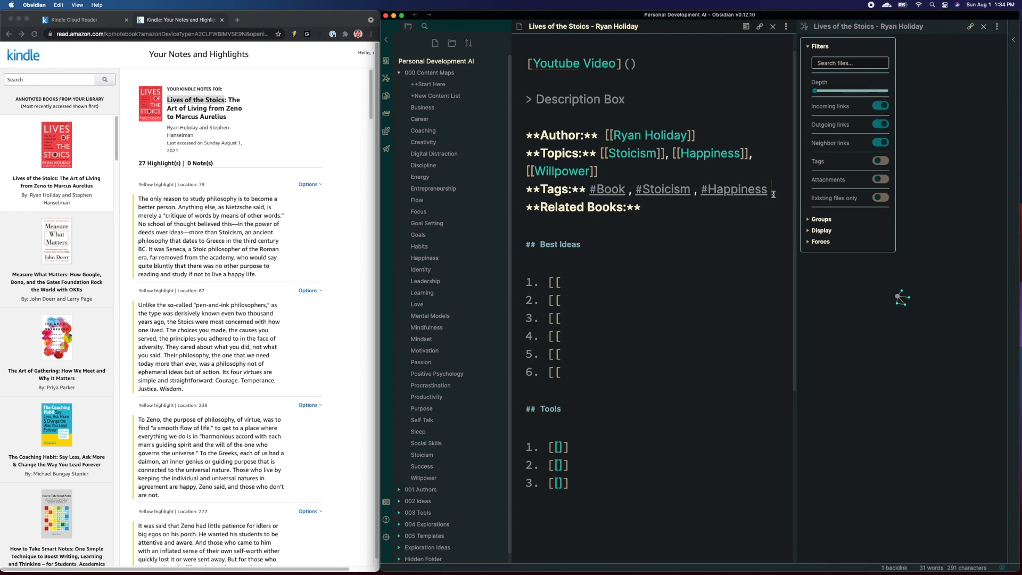
Add the #Willpower tag on a new line directly beneath the other tags
key(Return)
text(#)
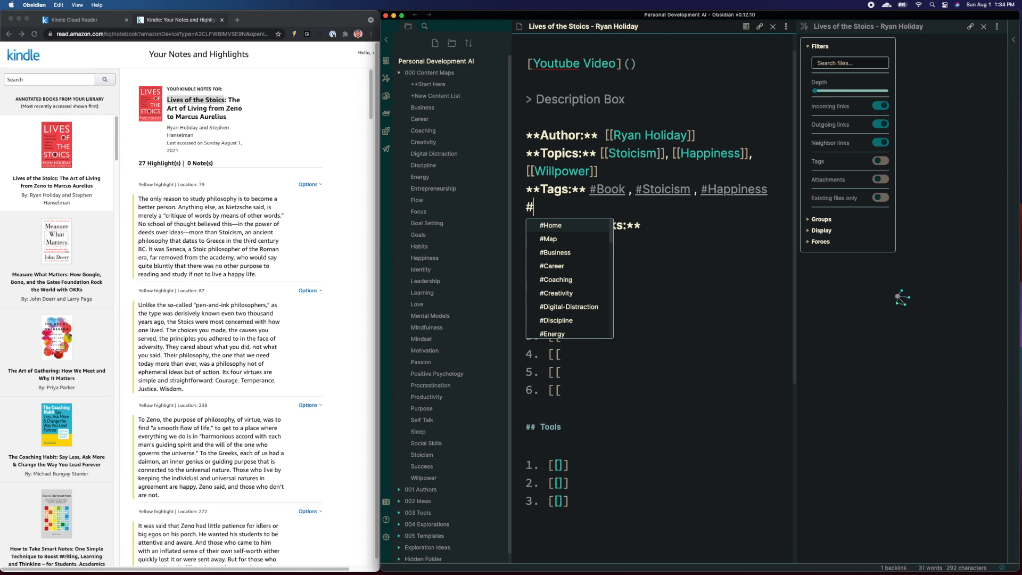
key(BackSpace)
text(#Willpo)
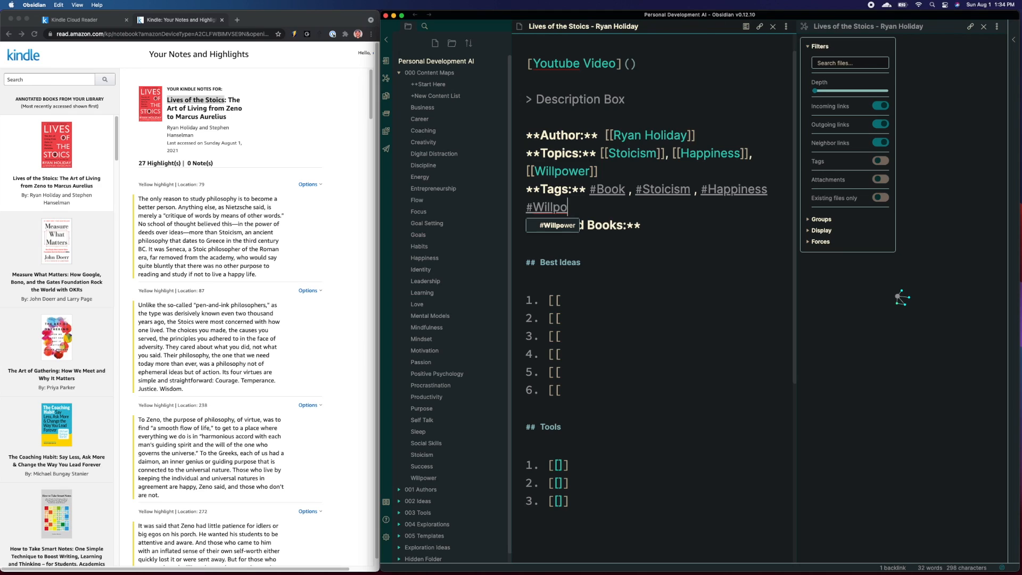
key(Return)
click(669, 224)
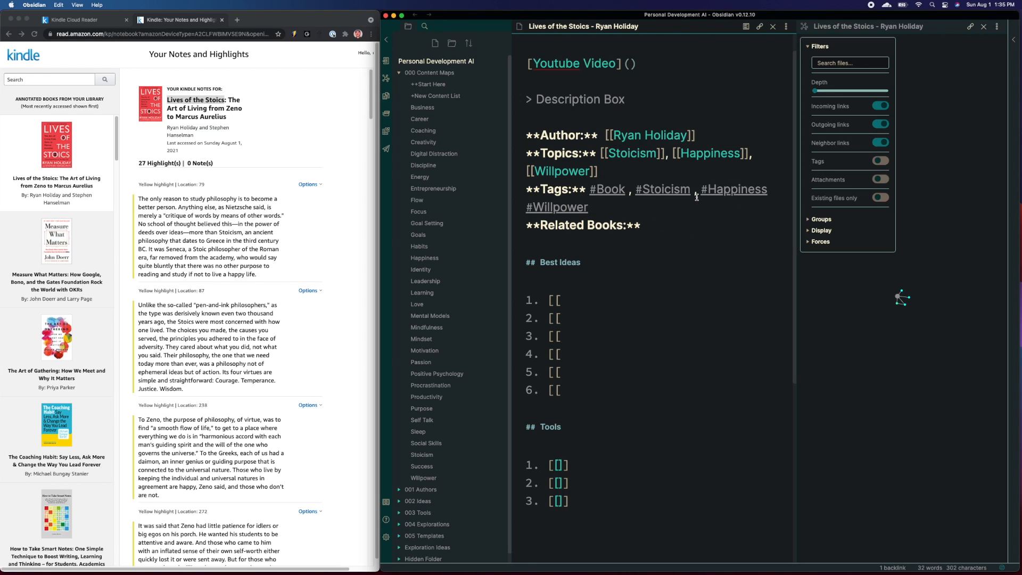
Copy the full text of the first yellow highlight, location 79, from the Kindle notes page
scroll(227, 213, down, 1)
click(627, 298)
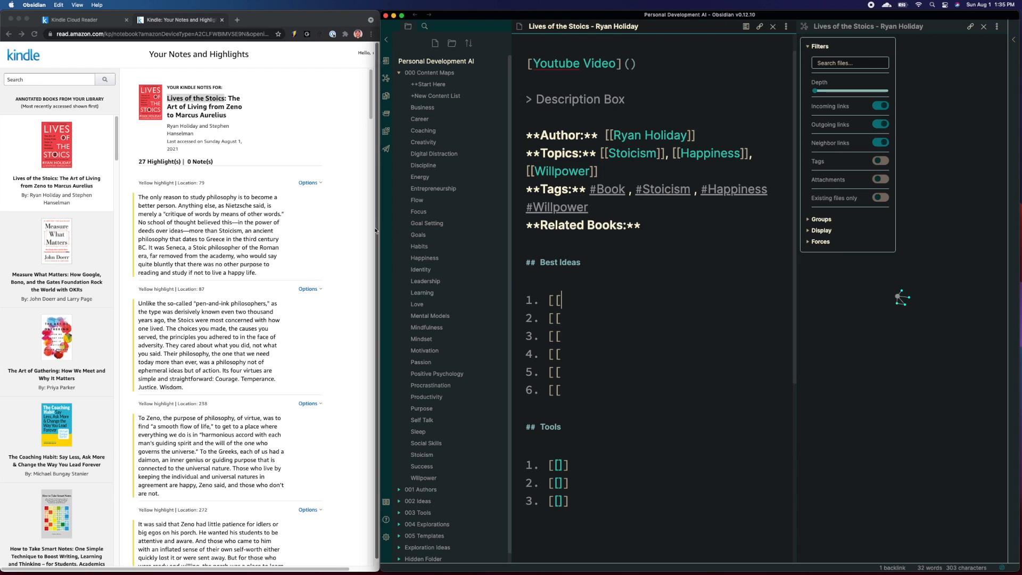
click(138, 195)
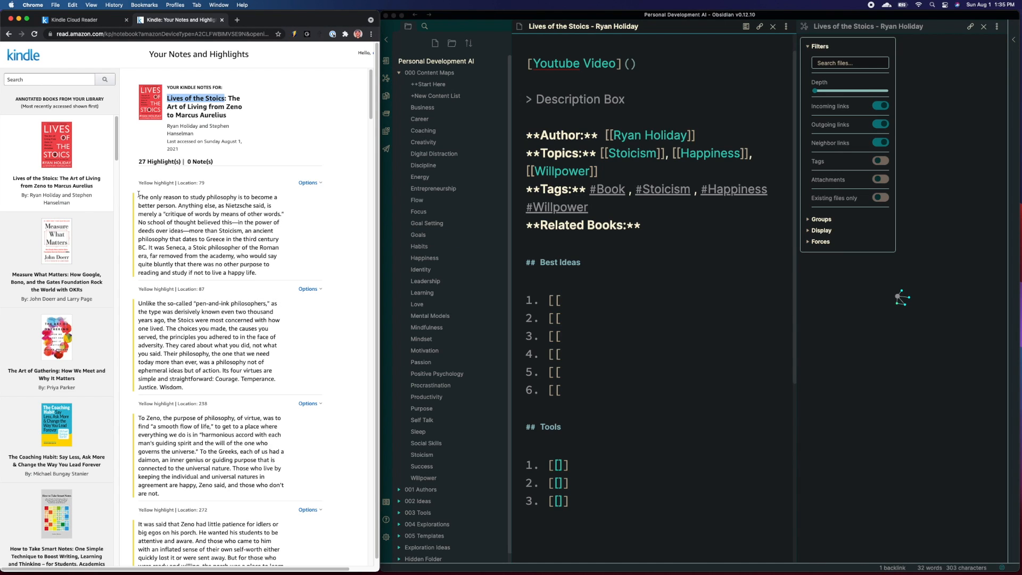
drag(139, 195, 274, 276)
key(super+c)
Enter [[The Only Reason to Study Philosopher]] as the first item under Best Ideas in the Obsidian book note
click(576, 305)
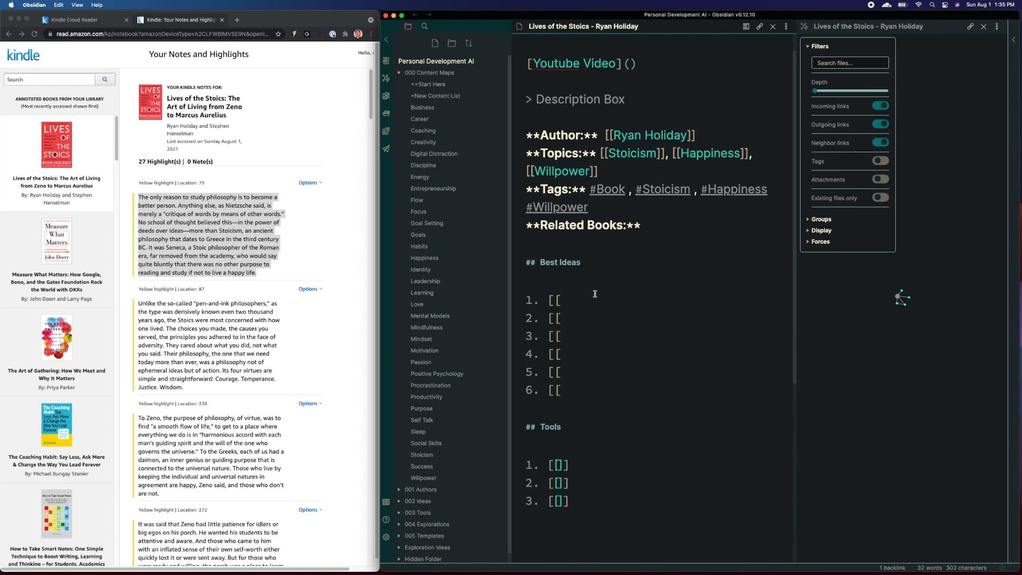
text(The Only R)
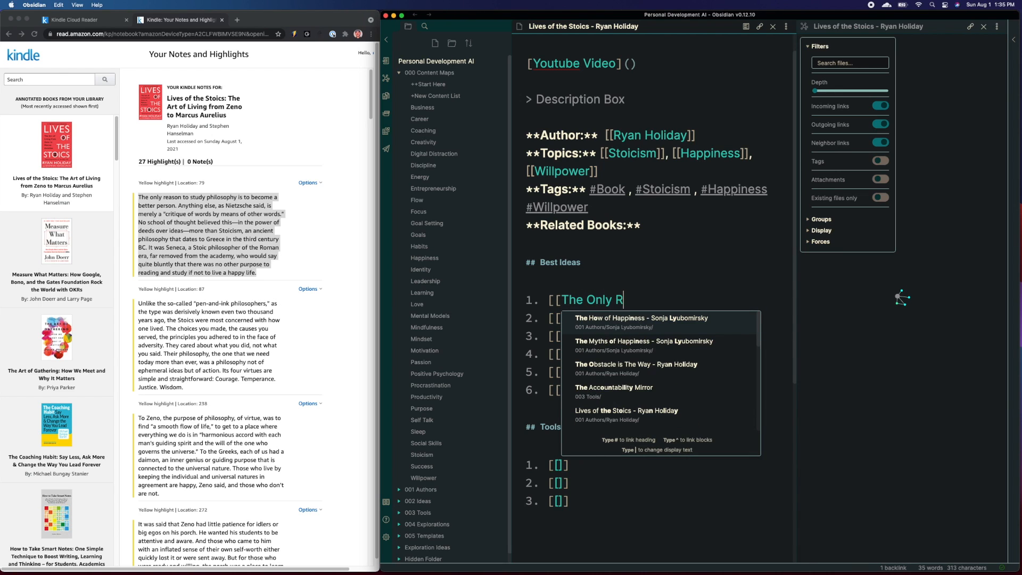
text(eason to Study Philosop)
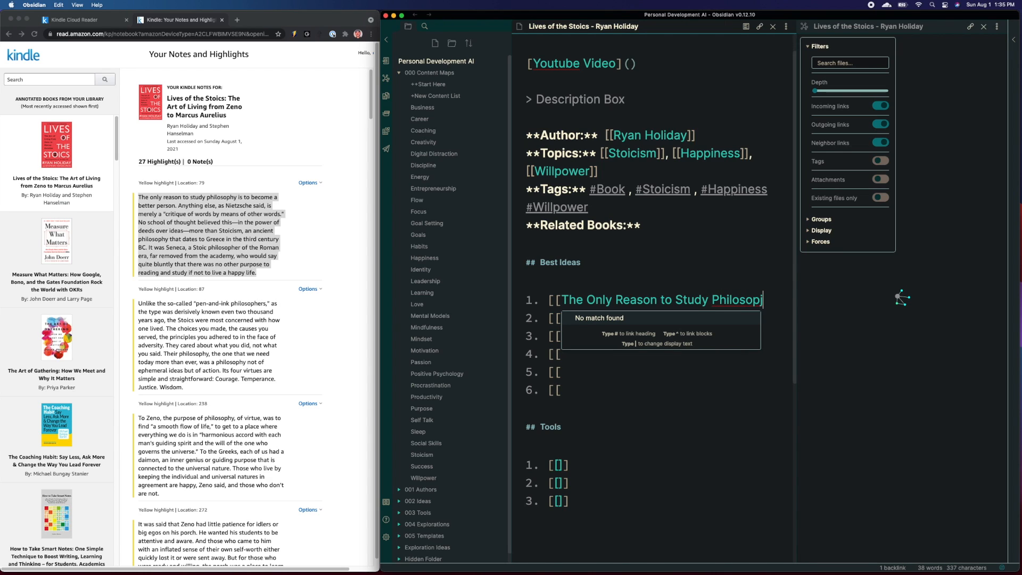
text(her]])
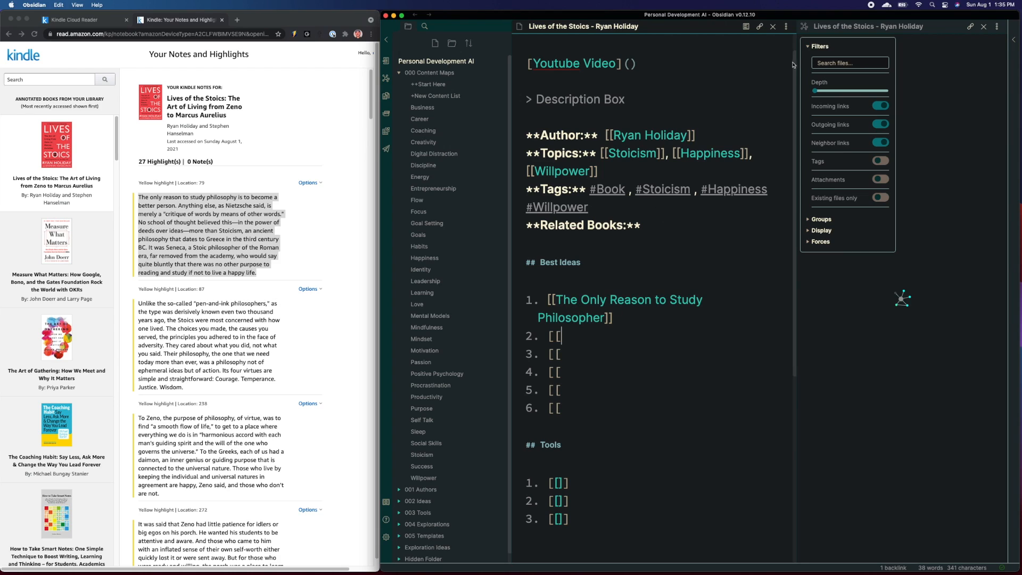
Correct the last word of the first Best Ideas link so it reads [[The Only Reason to Study Philosophy]]
click(600, 314)
key(Delete)
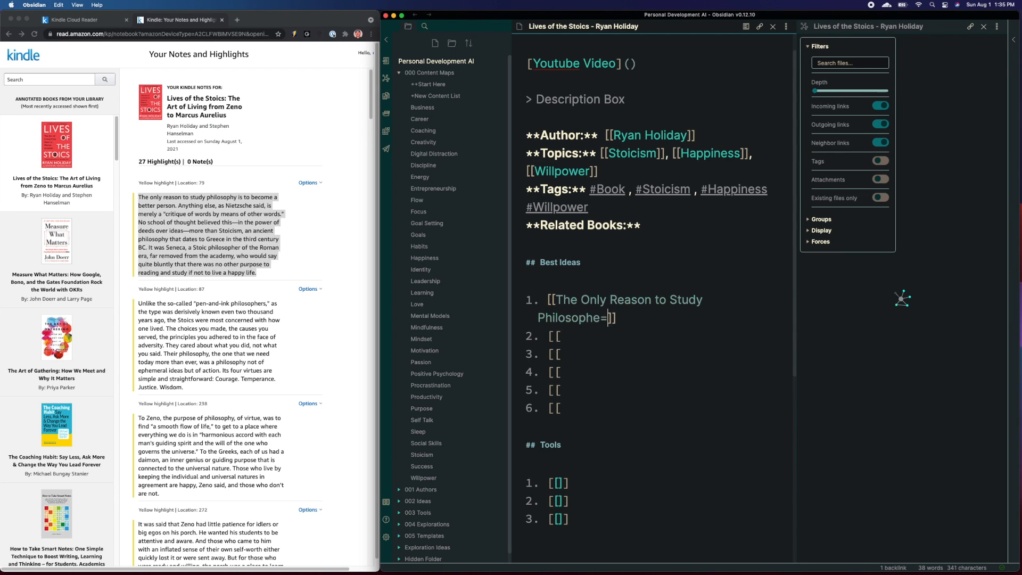
text(y)
key(BackSpace)
key(BackSpace)
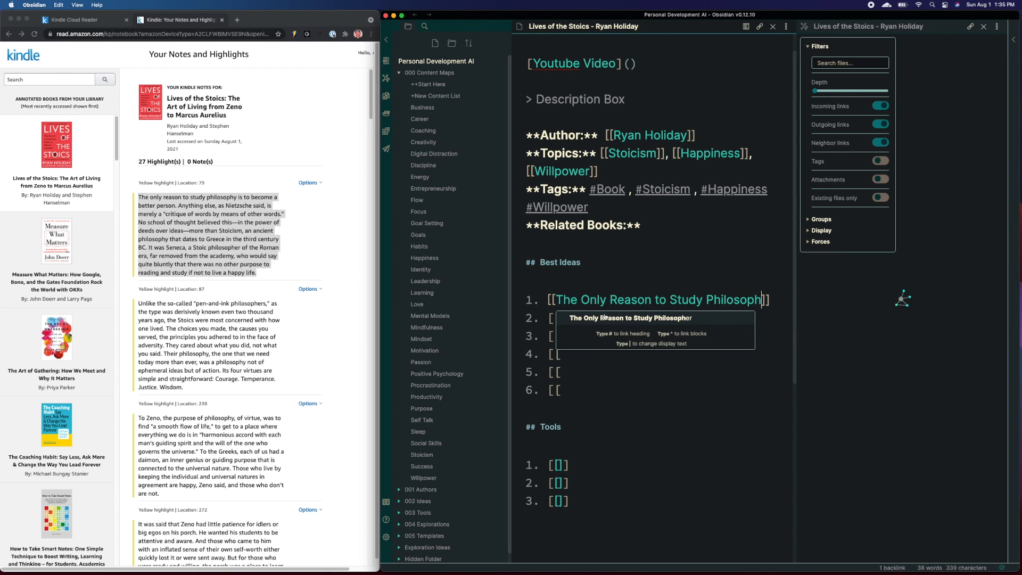
text(y)
click(688, 268)
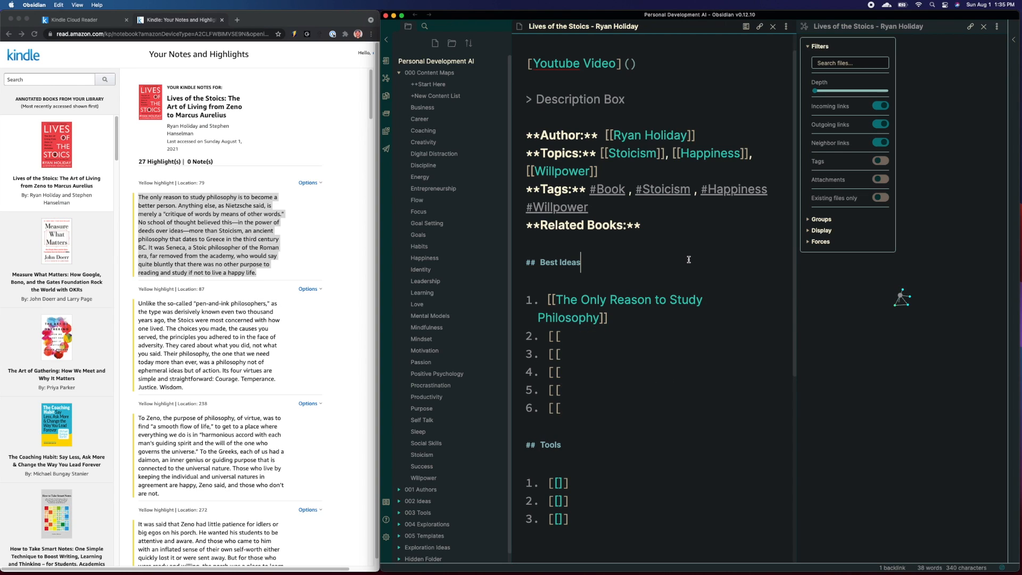
Create the idea note from its Best Ideas link in reading view, move it into 002 Ideas, and collapse the folder list
click(747, 27)
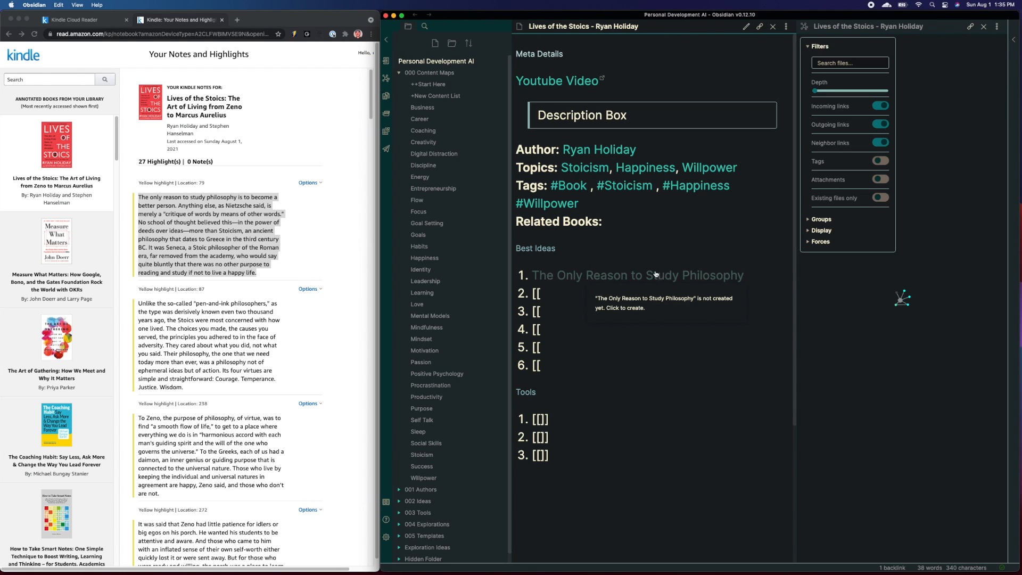
click(613, 278)
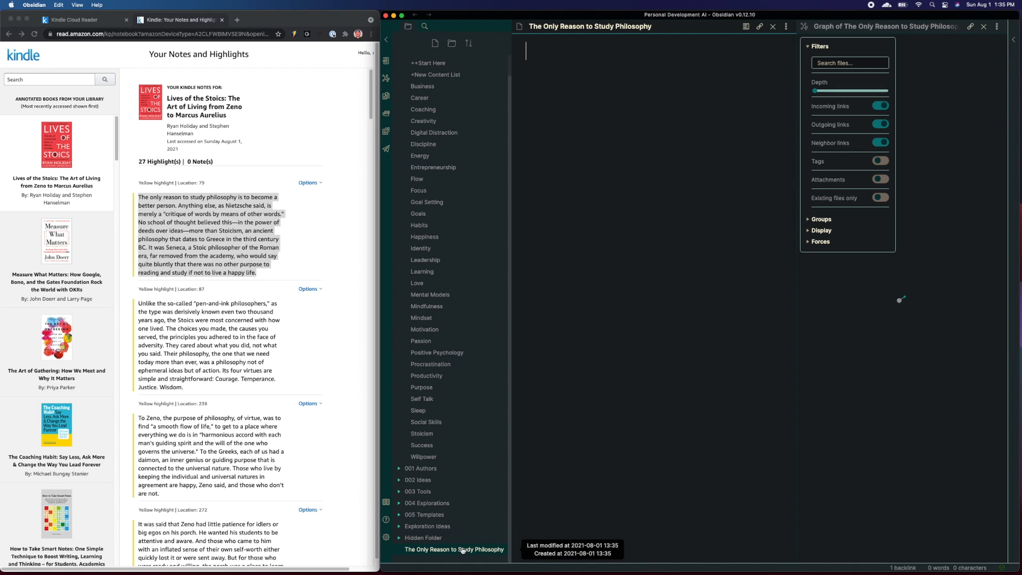
drag(462, 550, 440, 483)
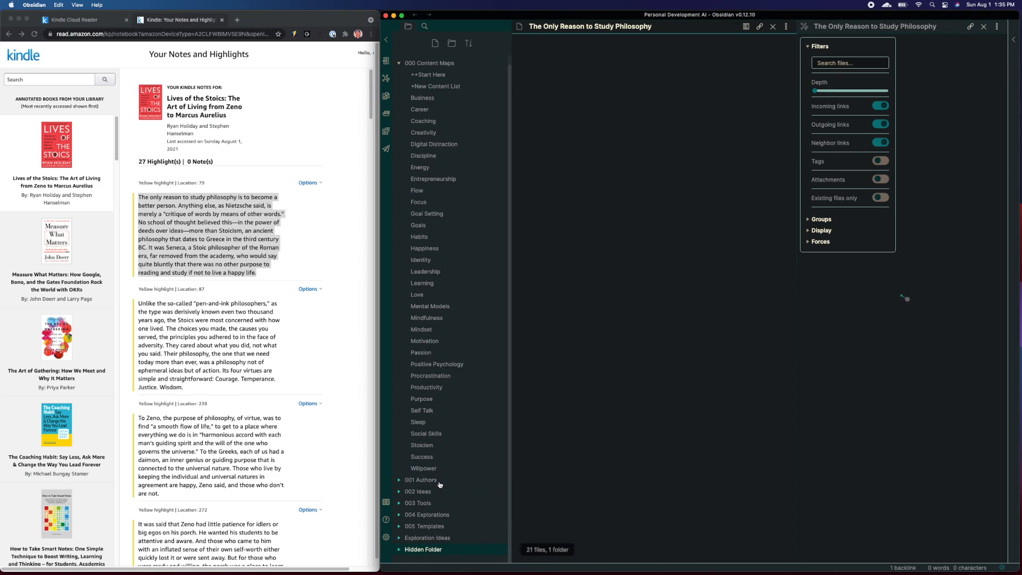
click(445, 65)
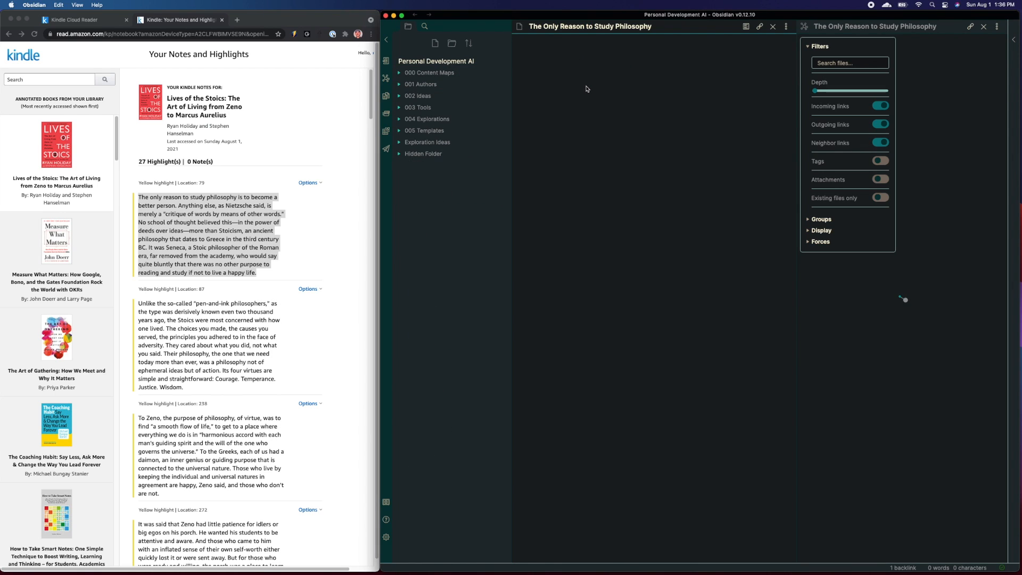
Insert the Idea Template into the empty note and replace the placeholder quote lines with the copied highlight
key(super+t)
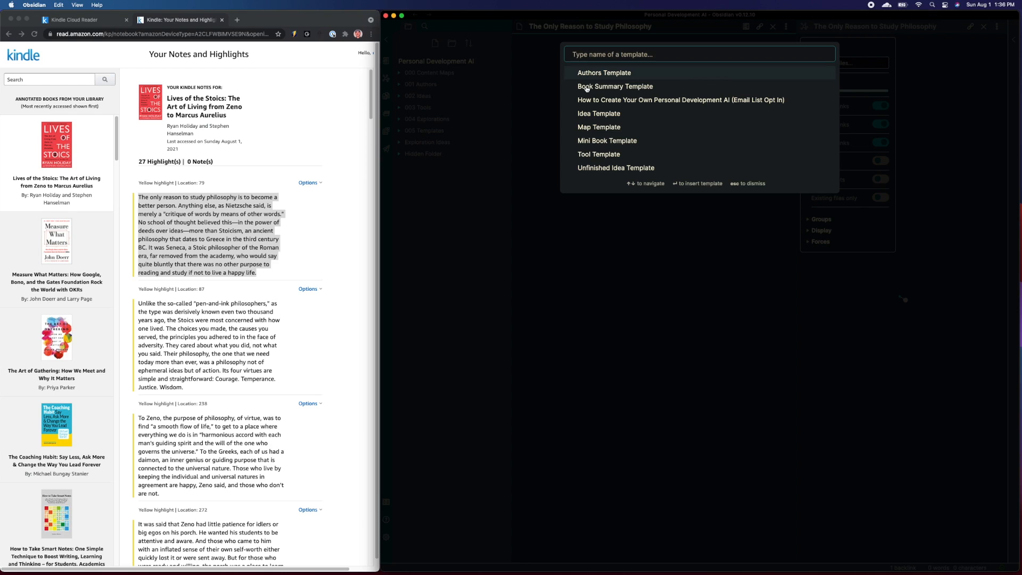
click(596, 113)
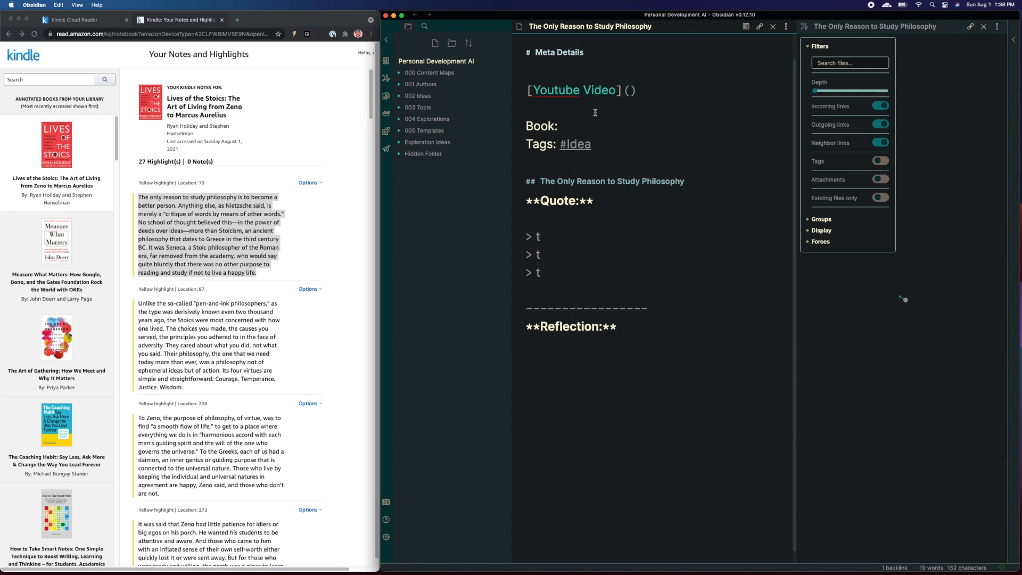
drag(555, 272, 537, 236)
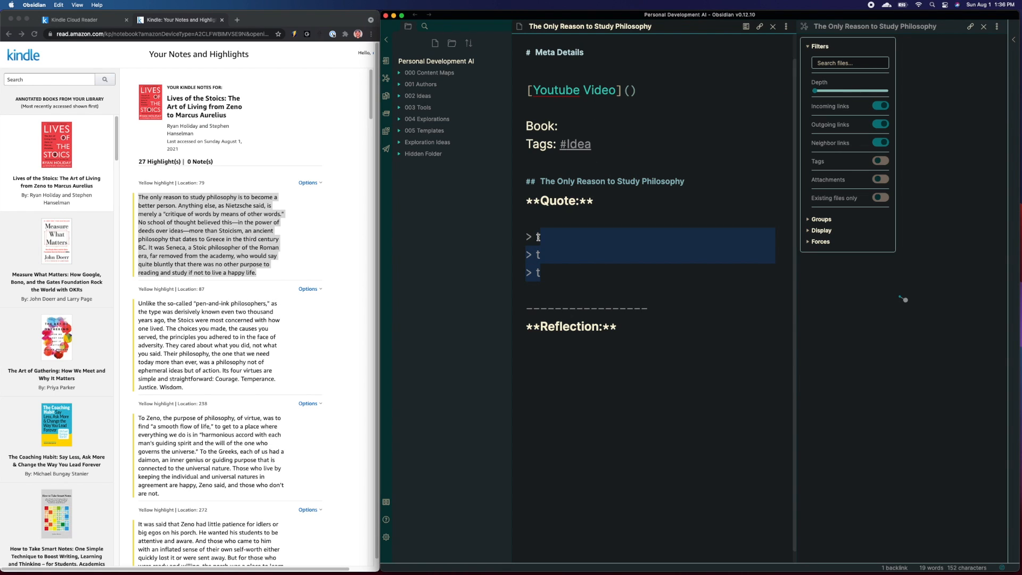
key(super+v)
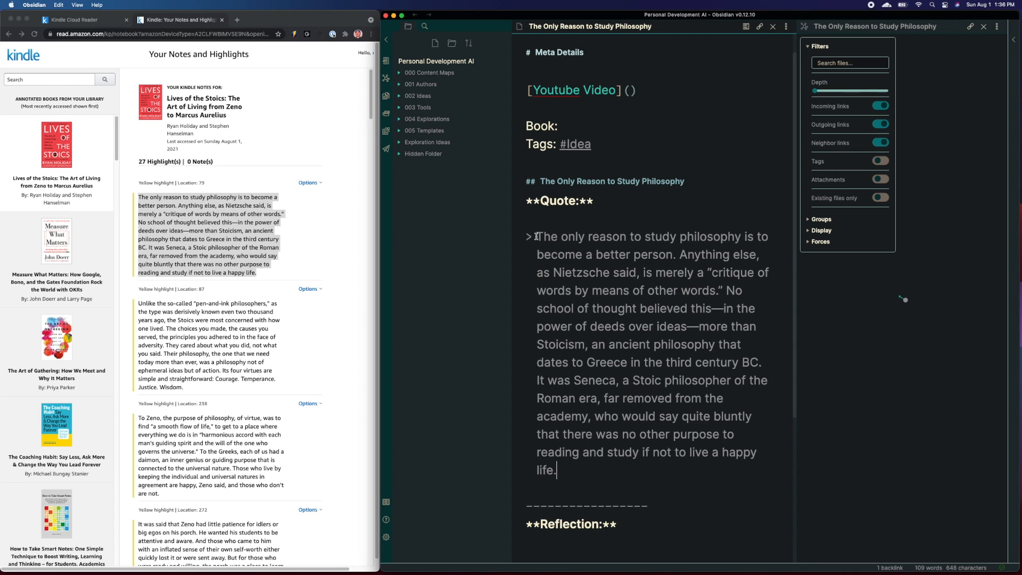
Split the quote into three blockquote paragraphs, breaking before "No school of thought" and before "It was Seneca"
key(super+Tab)
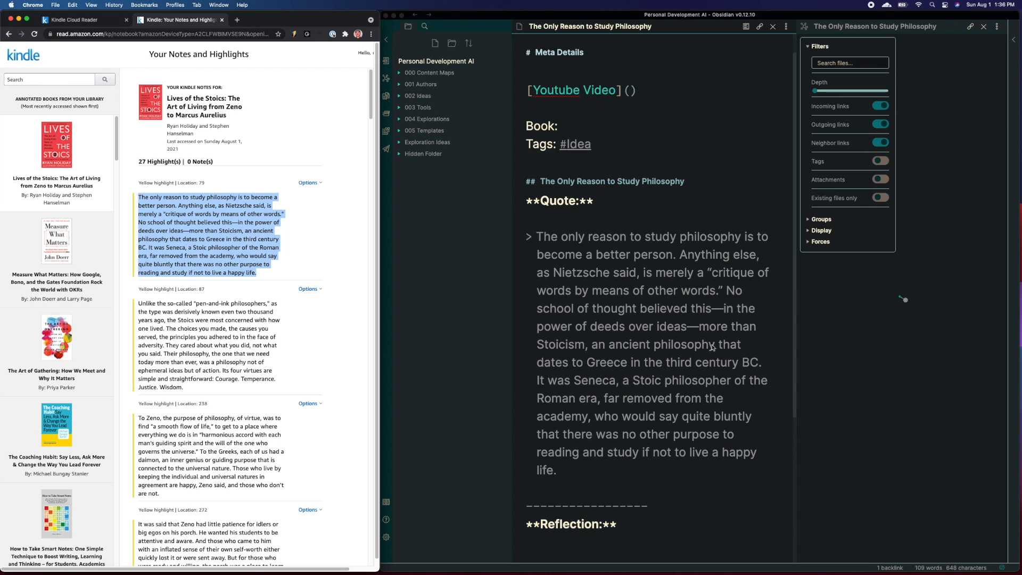
click(726, 291)
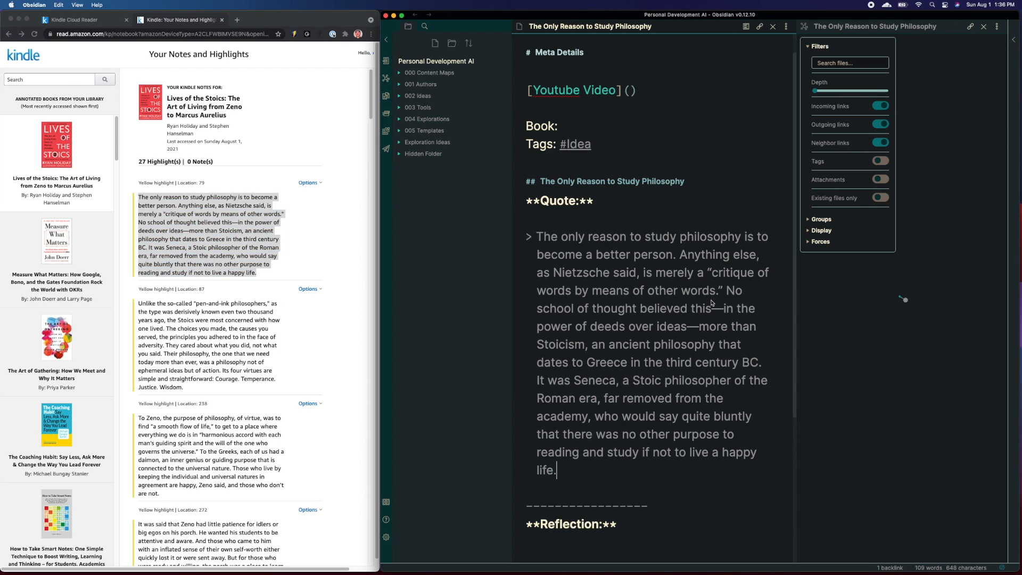
key(Return)
key(Return)
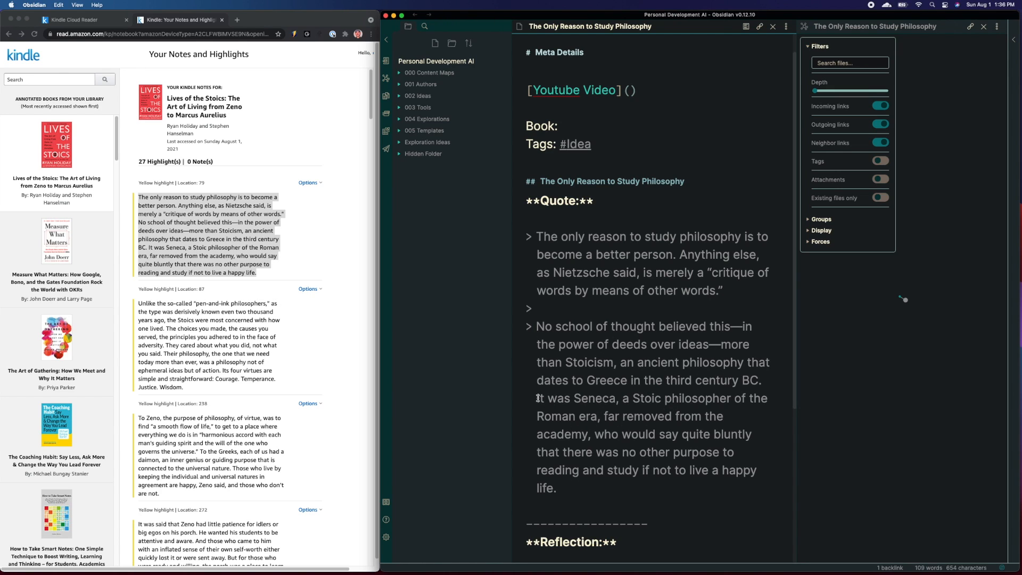
key(Return)
key(Return)
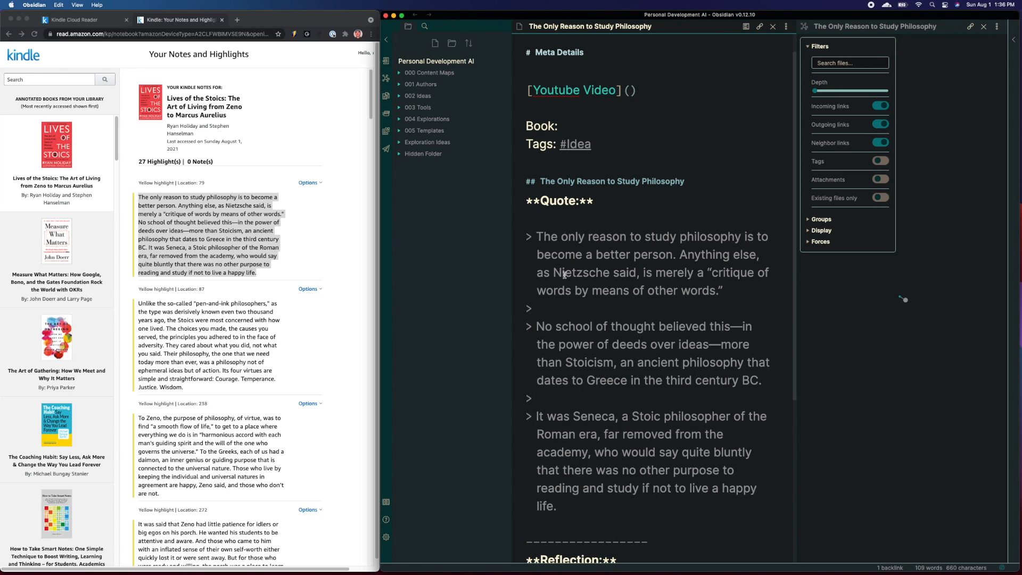
Enclose the three-paragraph quote in quotation marks, before "The only reason" and after "happy life."
click(537, 231)
text(")
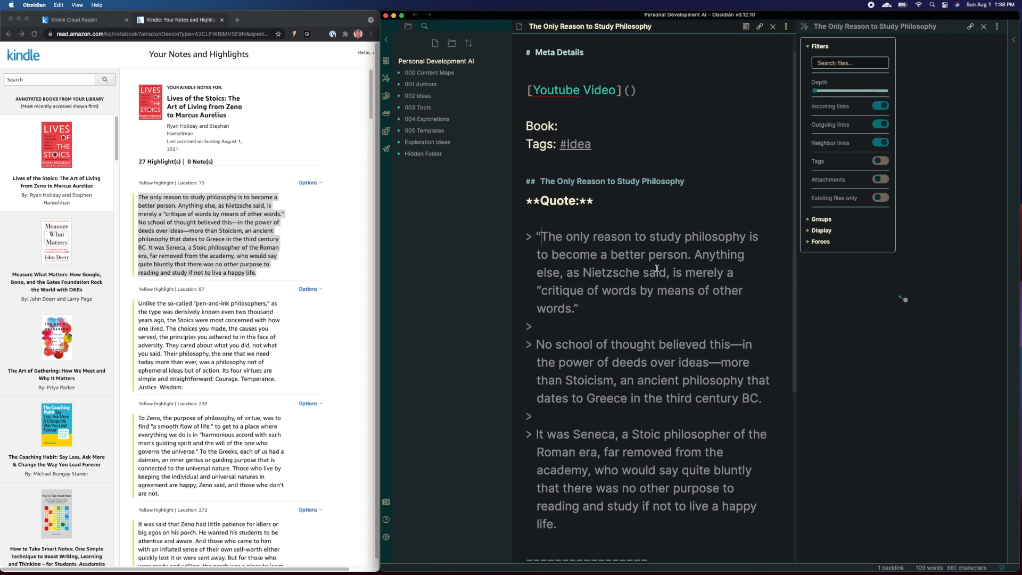
click(654, 526)
text(")
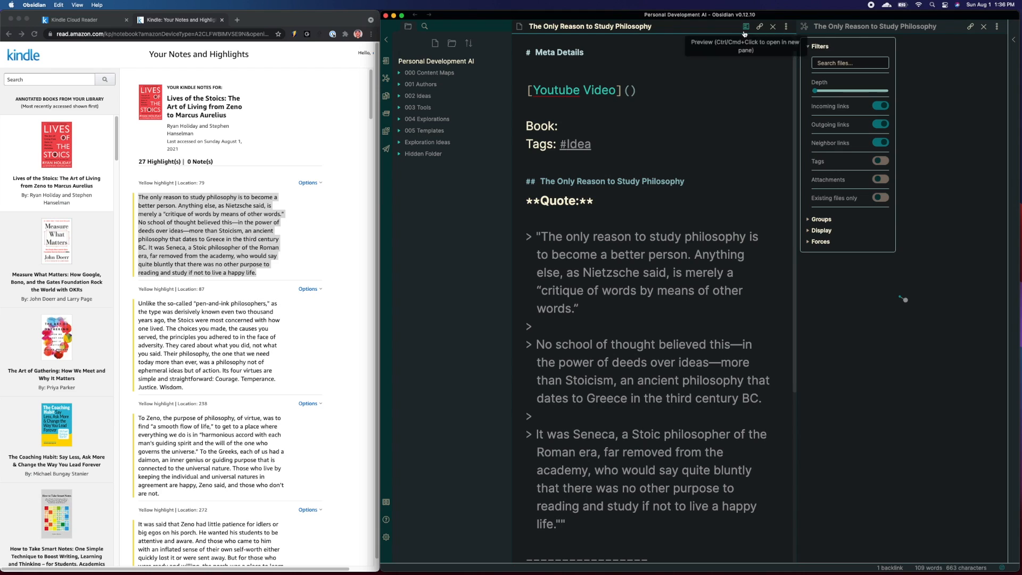
Link the Book field to [[Lives of the Stoics - Ryan Holiday]]
click(581, 122)
text([[)
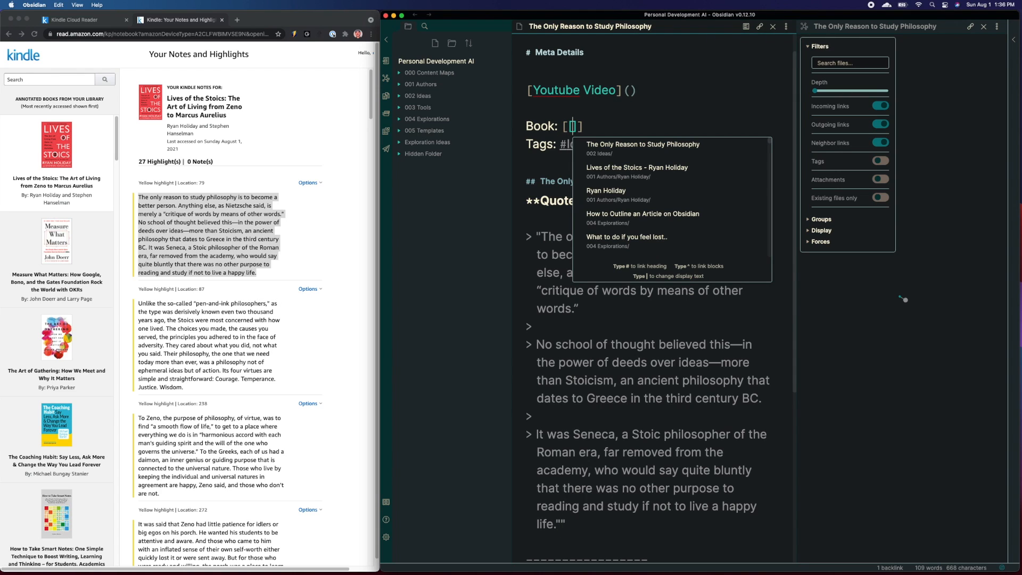
click(618, 169)
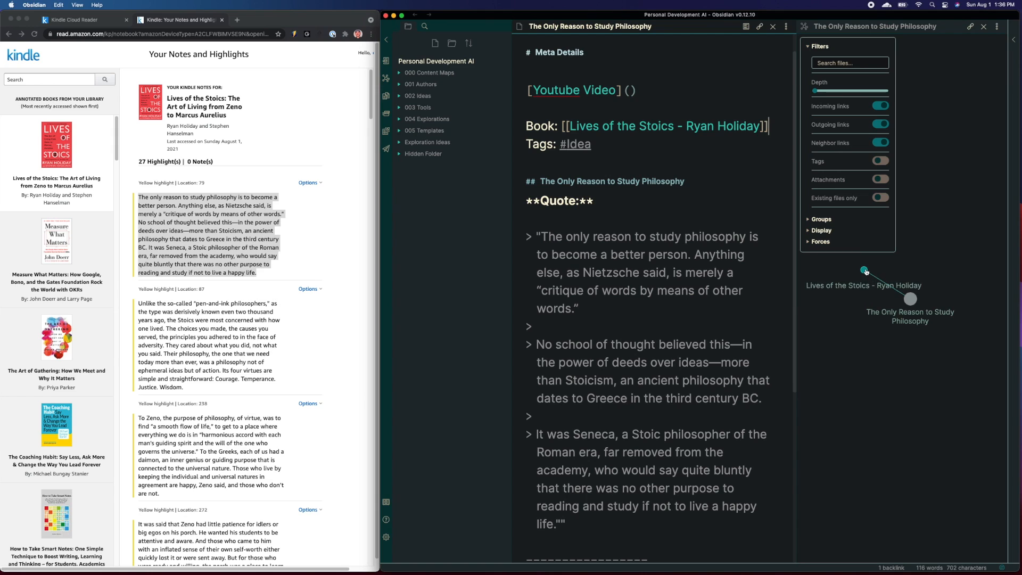
click(616, 319)
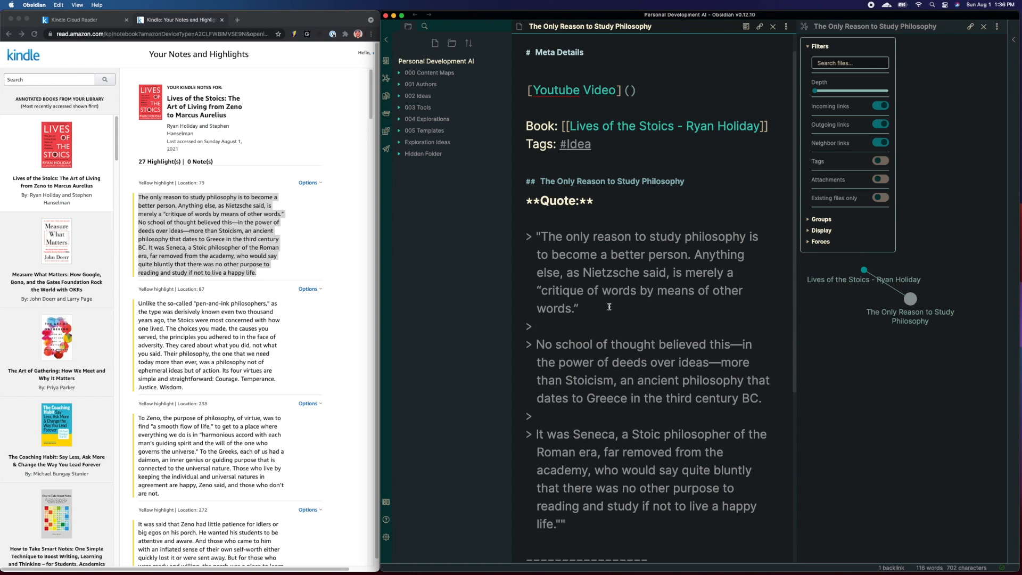
Copy the full text of the second yellow highlight, location 87, from the Kindle notes page
scroll(614, 307, down, 3)
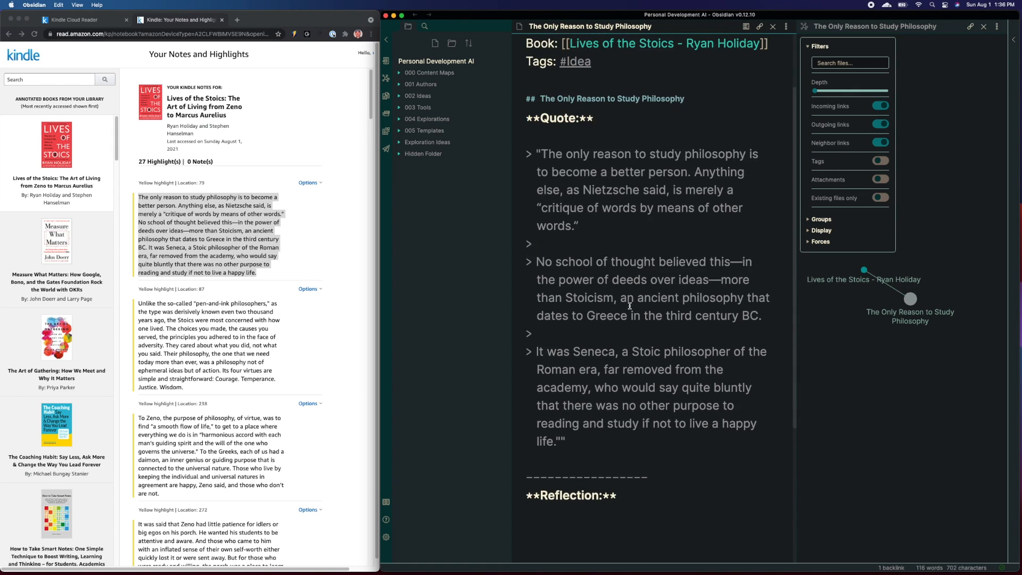
click(571, 435)
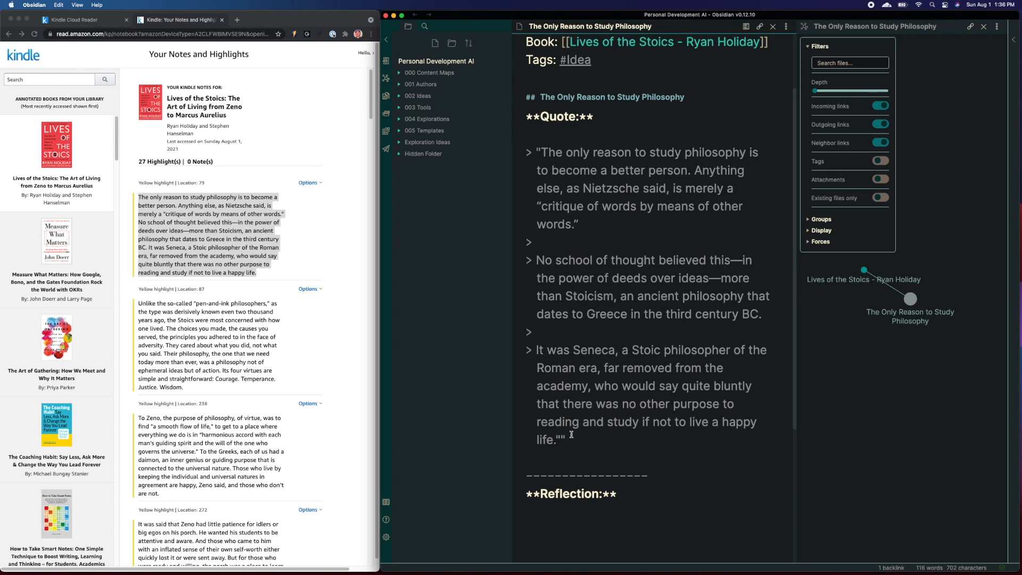
scroll(615, 326, down, 1)
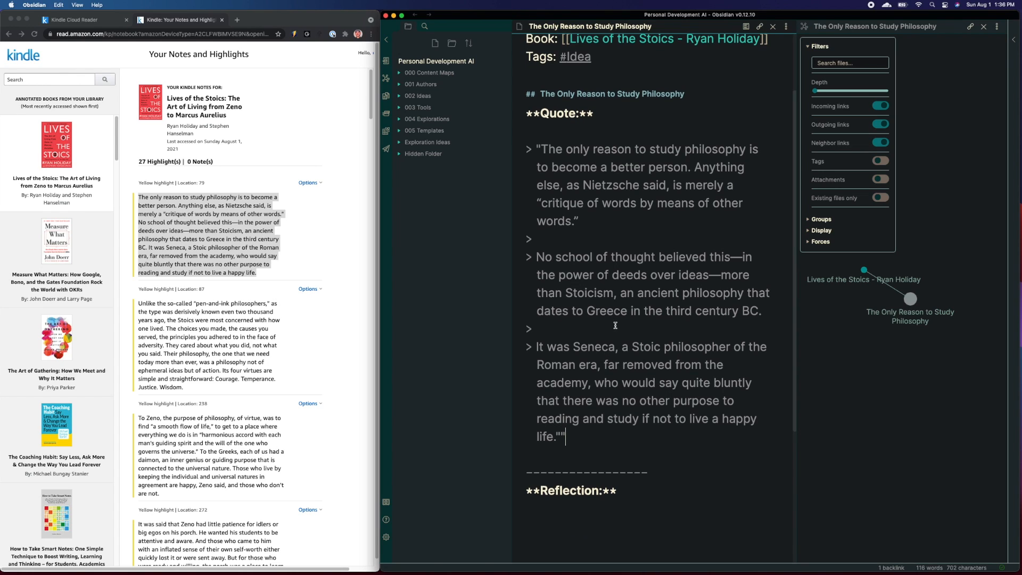
click(164, 324)
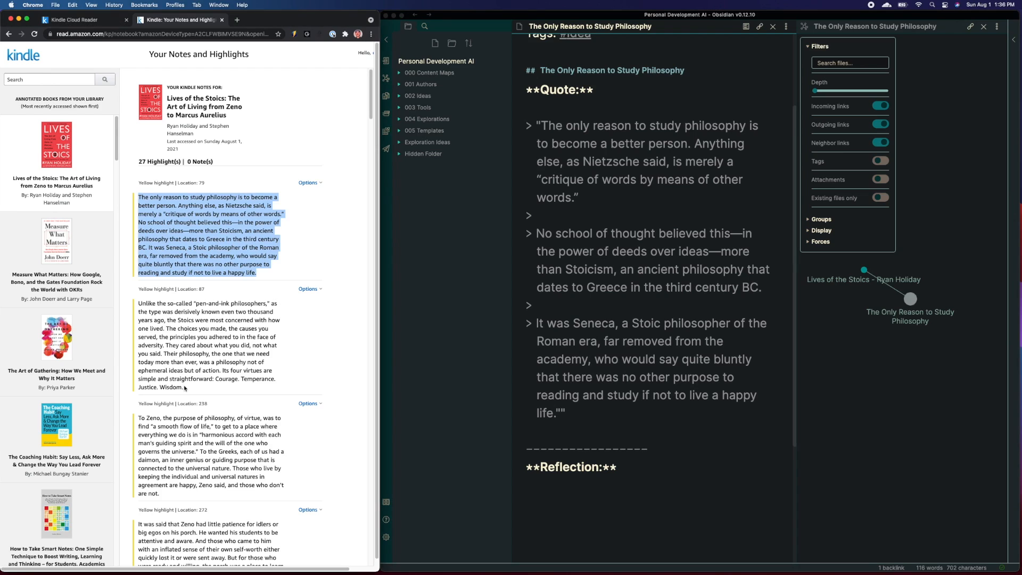
drag(186, 388, 139, 303)
key(super+c)
Paste the copied highlight into the idea note's blockquote below the first quote, separated by an empty quoted line
click(707, 406)
key(Return)
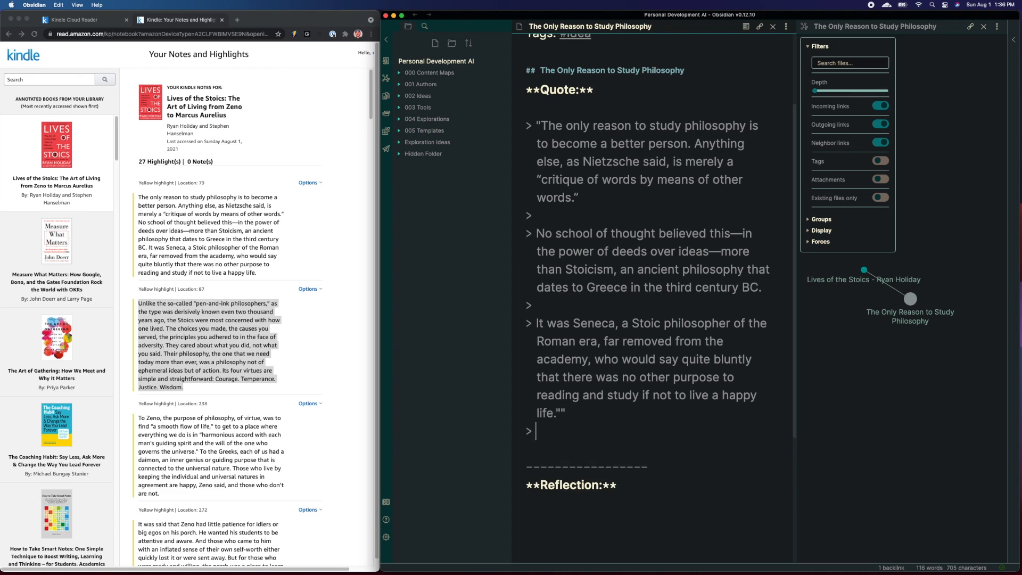
key(Return)
text(>)
key(super+v)
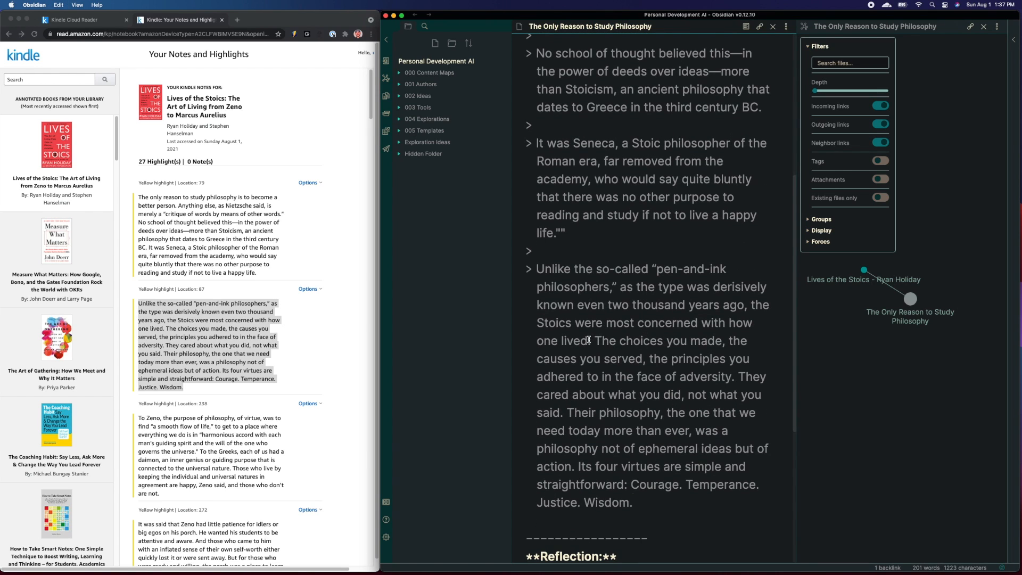
Split the second quote into two blockquote paragraphs before "The choices you made"
click(594, 340)
key(Return)
key(Return)
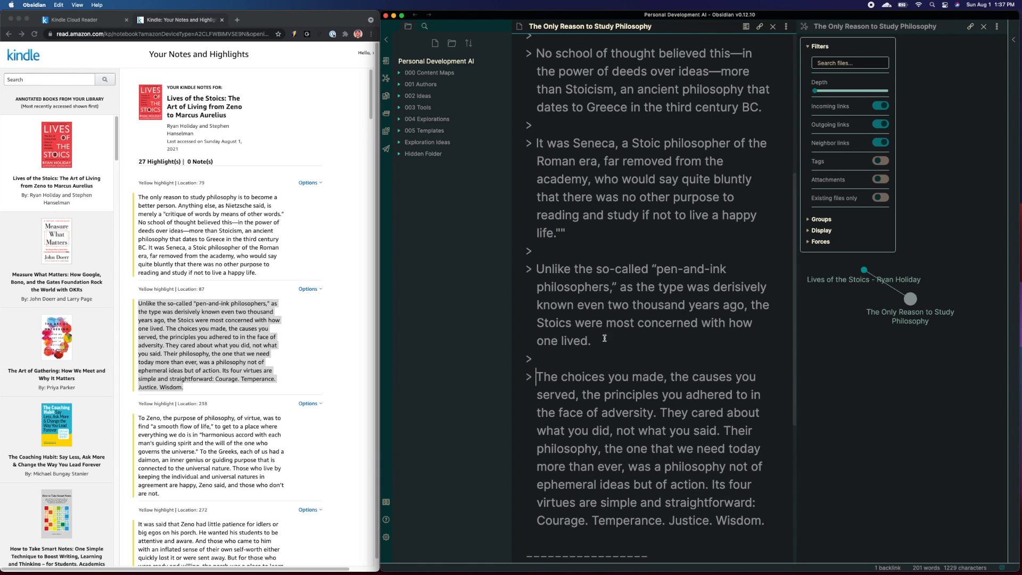
Bold "Courage. Temperance. Justice. Wisdom." at the end of the second quote and add a closing quotation mark after it
scroll(690, 320, down, 2)
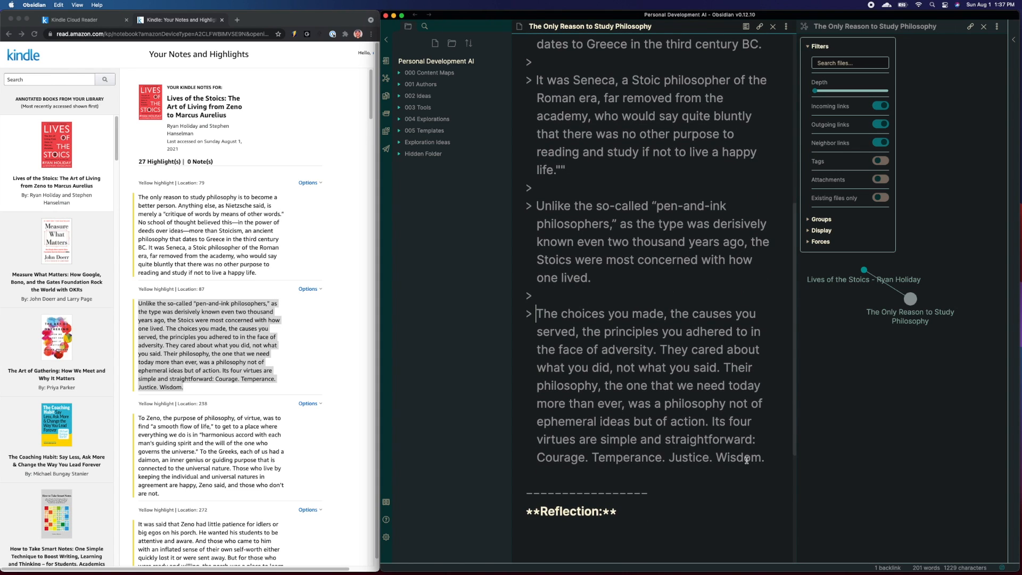
drag(775, 456, 533, 453)
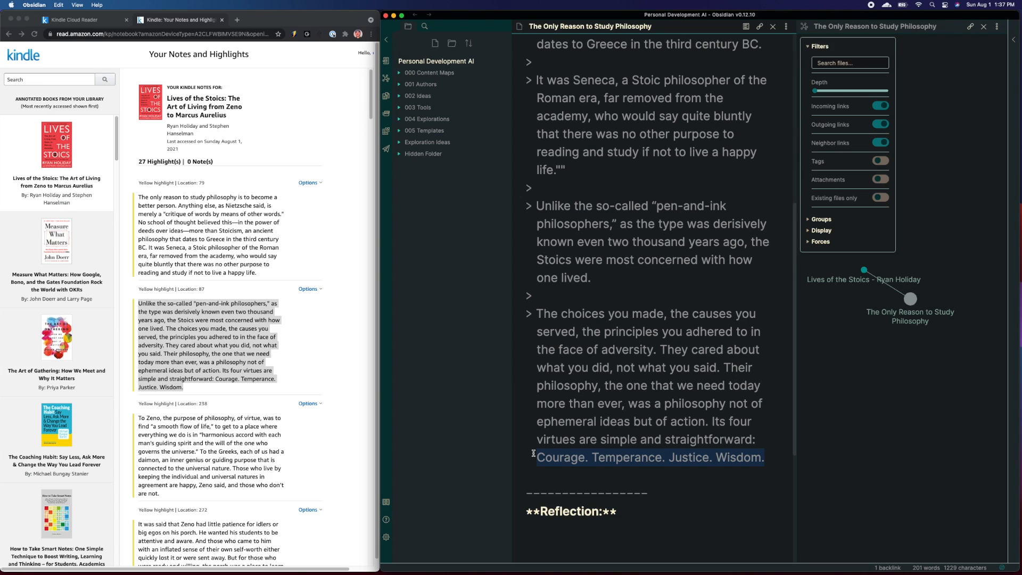
key(super+b)
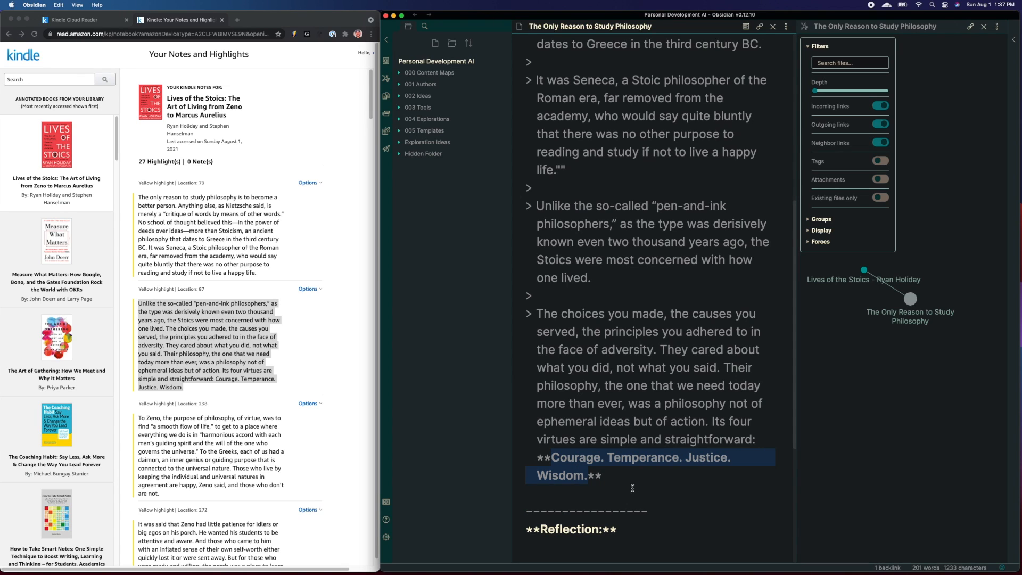
drag(537, 457, 552, 456)
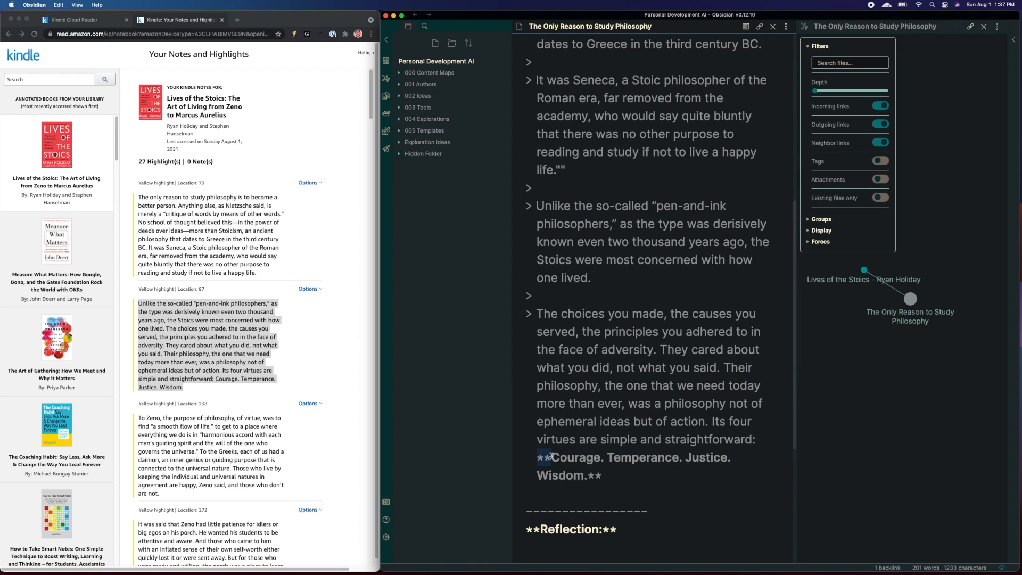
click(611, 472)
text("")
key(BackSpace)
scroll(713, 465, down, 3)
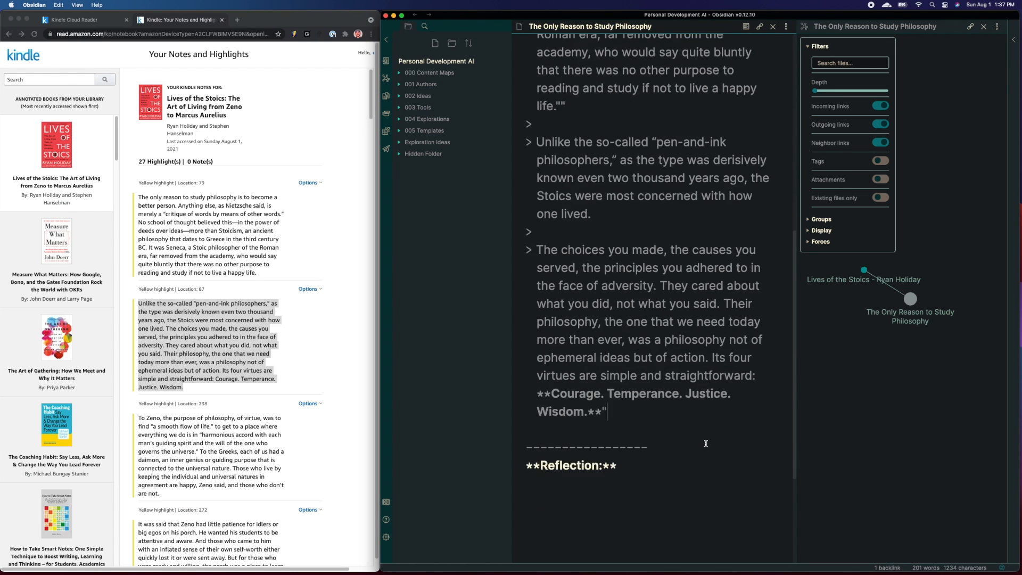
Try to separate the two quotes with -- on the quoted line between them and preview the note
scroll(701, 438, up, 5)
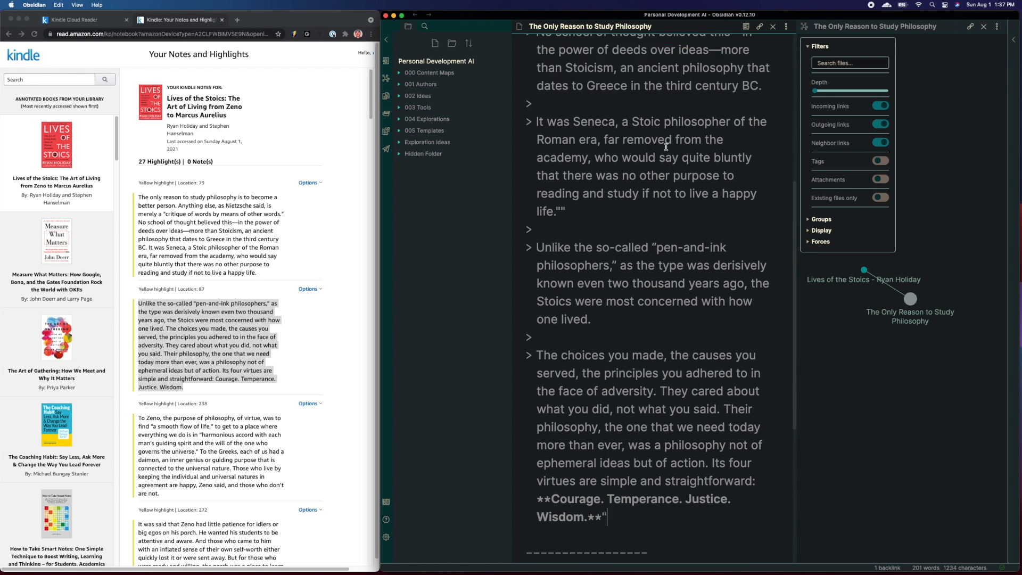
click(619, 276)
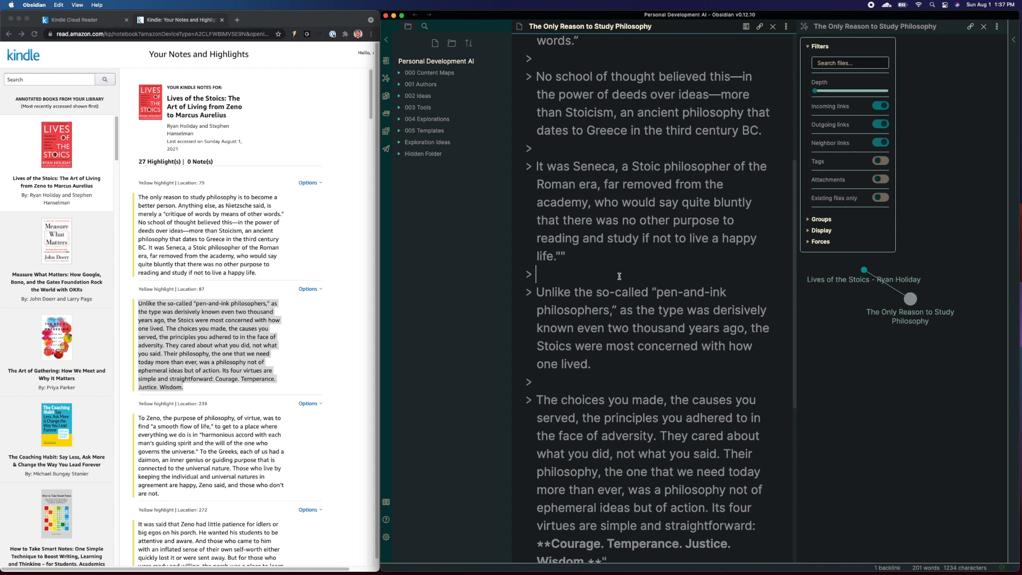
text(--)
click(746, 27)
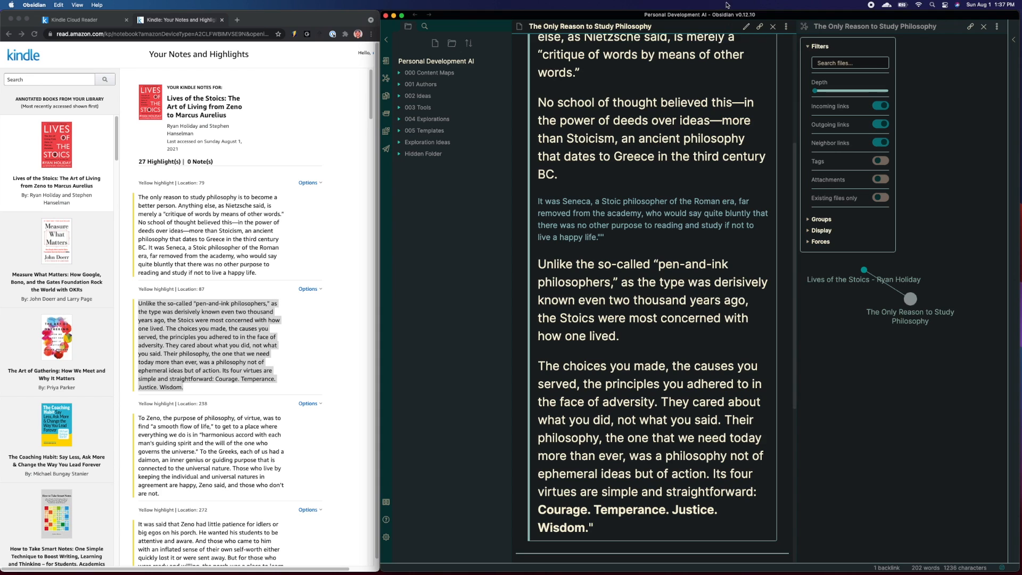
Clear the dashes and blockquote marker from the line between the two quotes, and check the separate blocks in preview
click(745, 26)
click(577, 278)
key(BackSpace)
key(BackSpace)
key(BackSpace)
key(BackSpace)
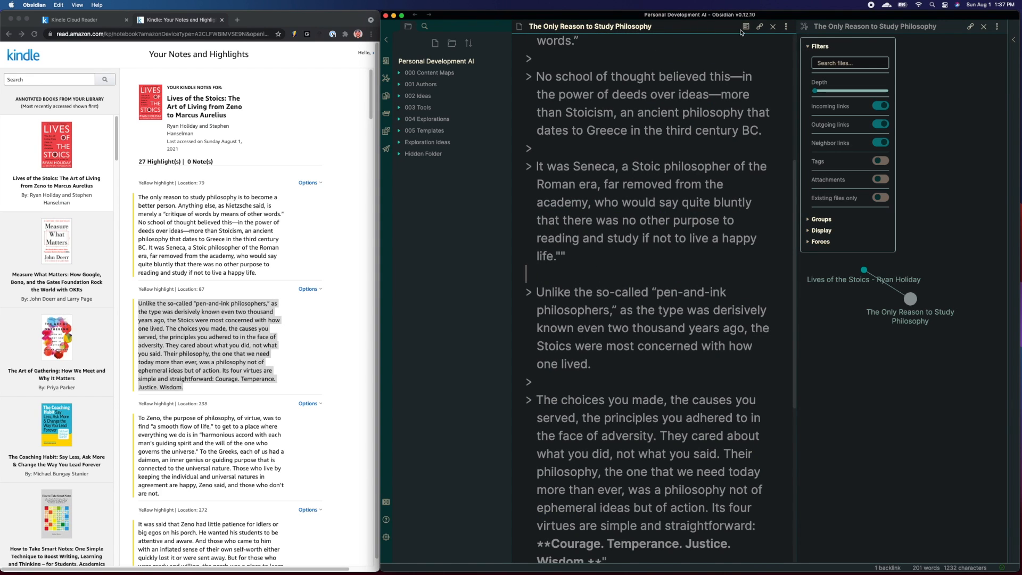
click(745, 27)
scroll(687, 260, up, 3)
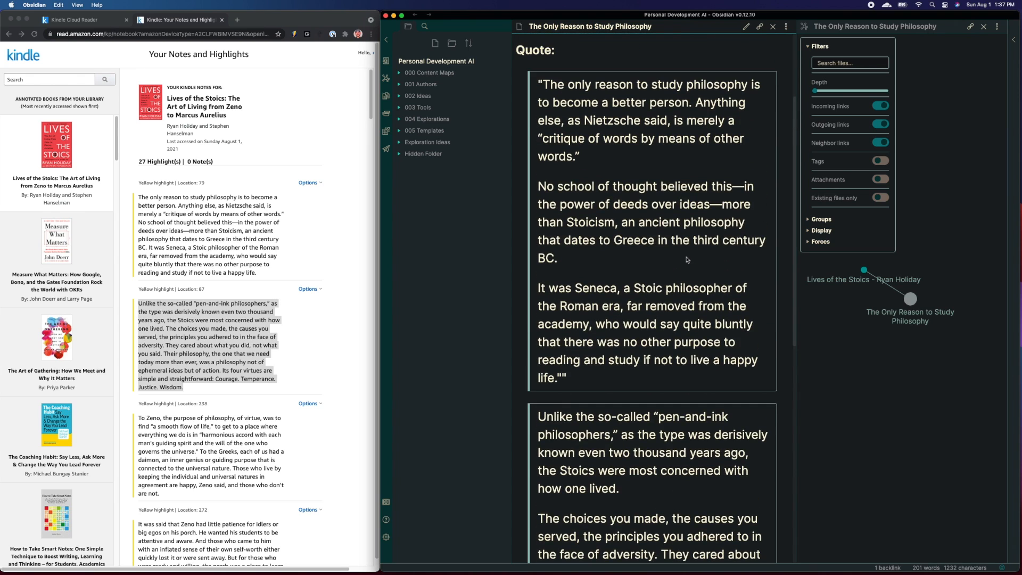
scroll(687, 260, down, 5)
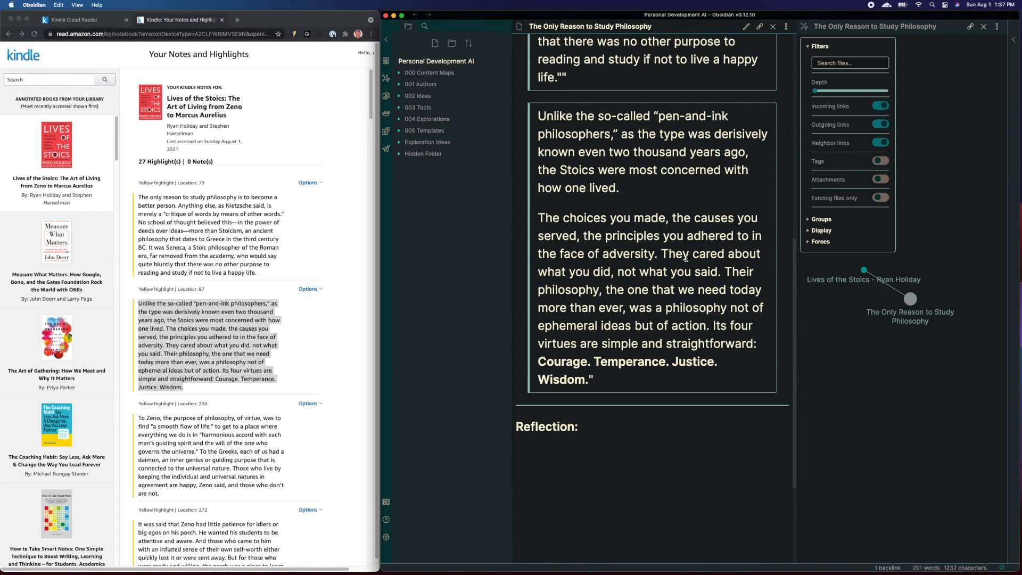
scroll(685, 258, down, 1)
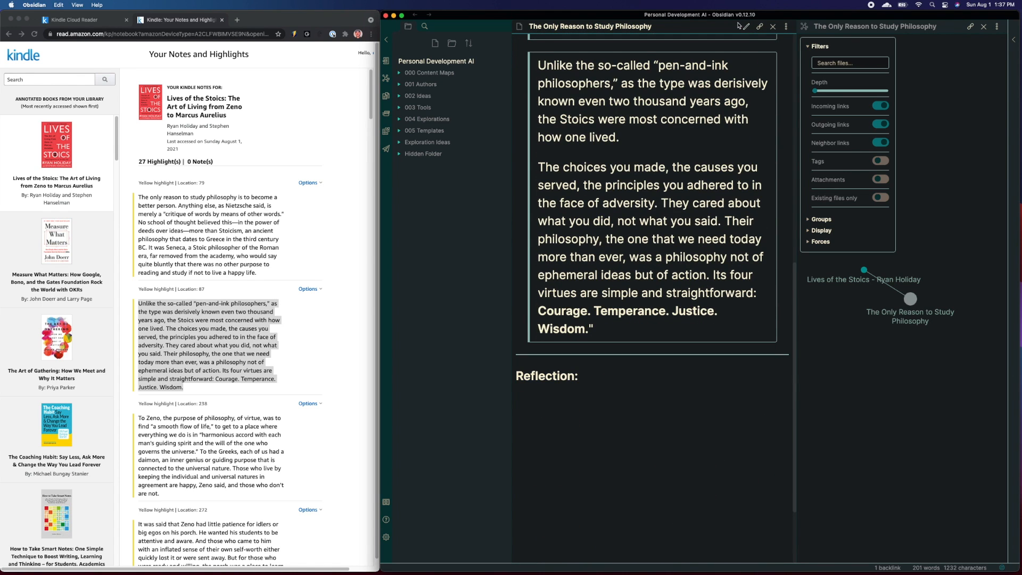
Return the note to editing and add a link to the Stoicism content map under the Reflection heading
click(746, 26)
scroll(668, 266, down, 1)
click(670, 328)
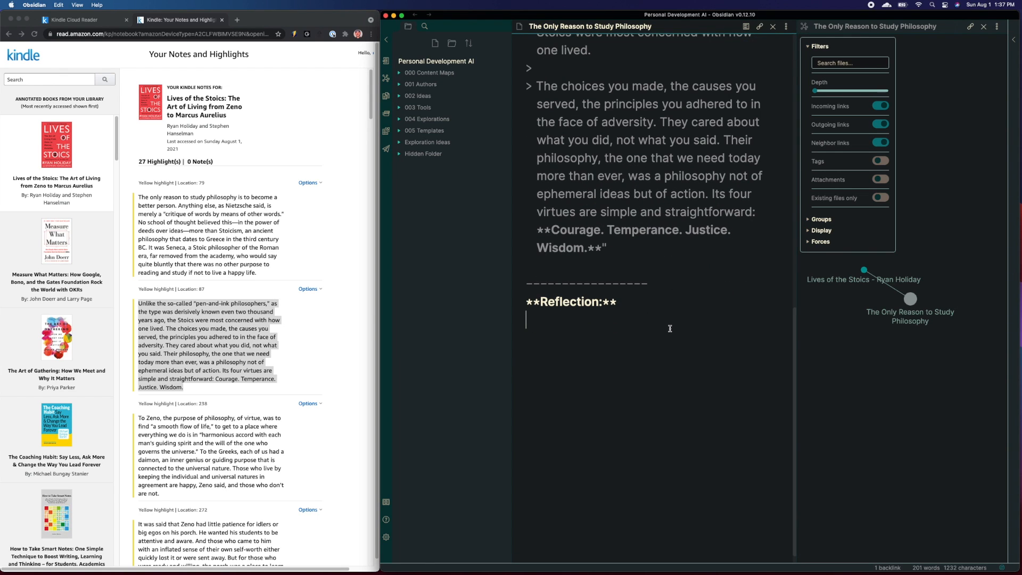
key(Return)
text([[)
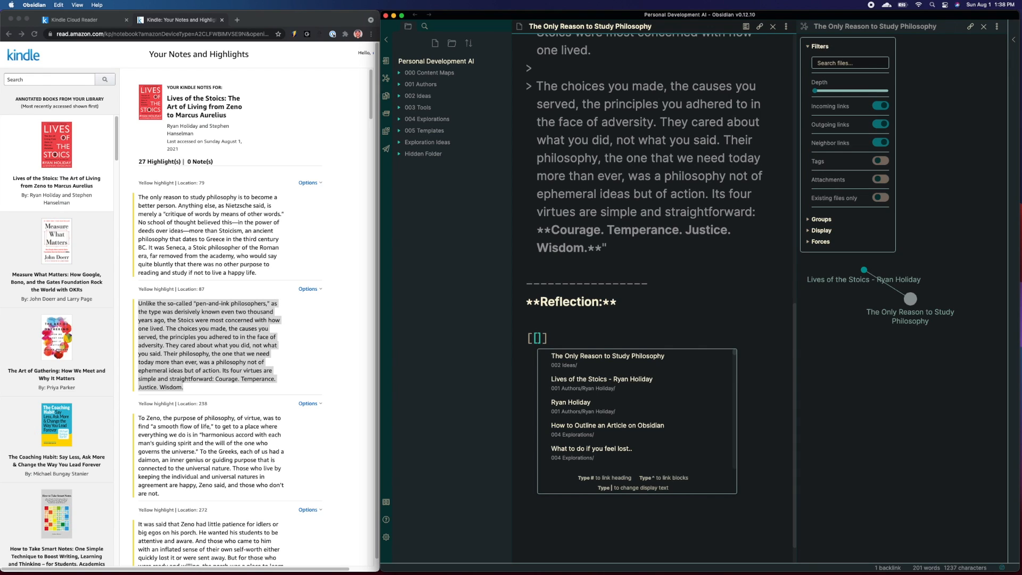
text(Stoi)
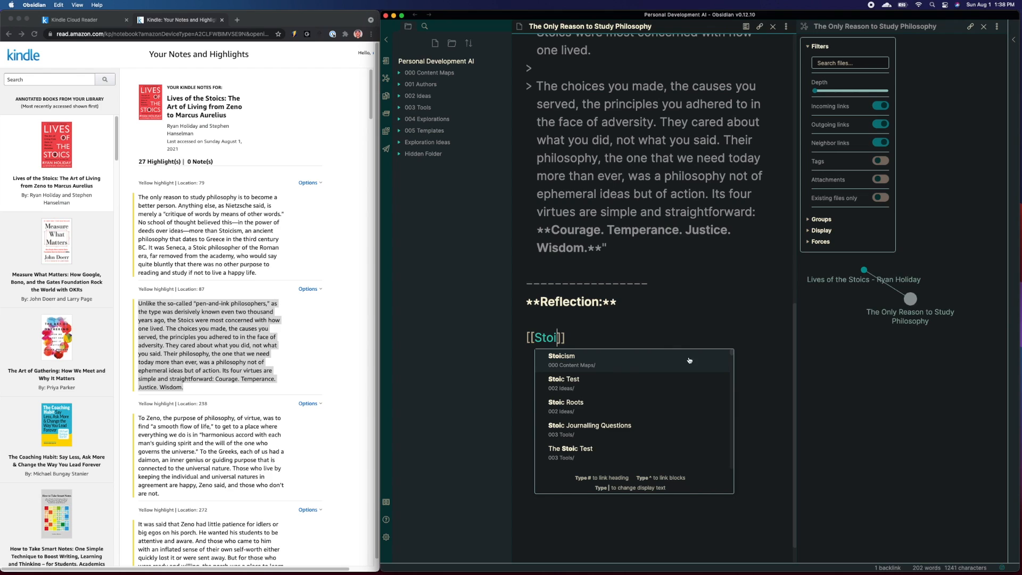
click(619, 364)
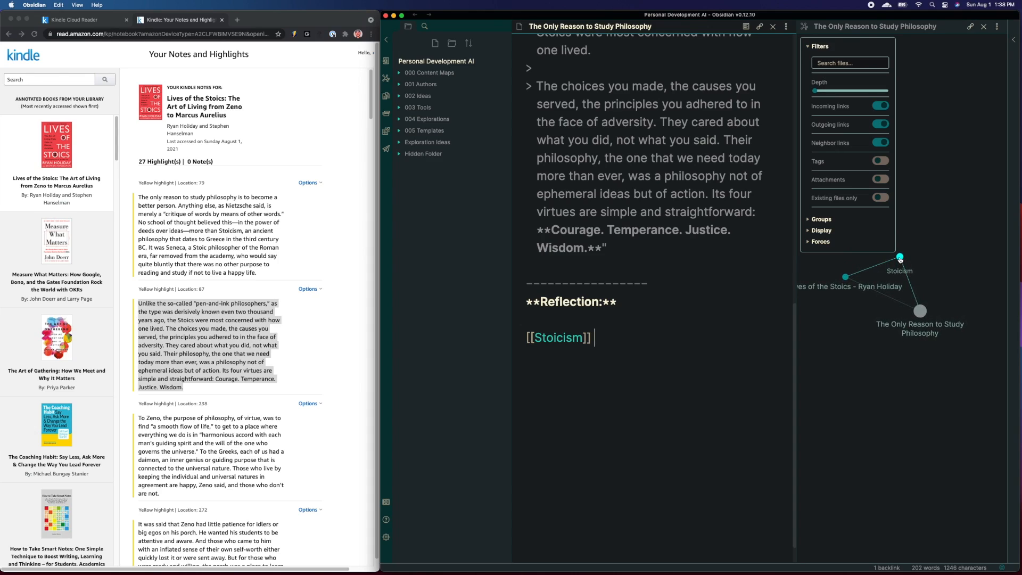
Open the Stoicism map from the local graph and examine its description, author and book lists, and connected notes
click(900, 259)
scroll(659, 388, down, 5)
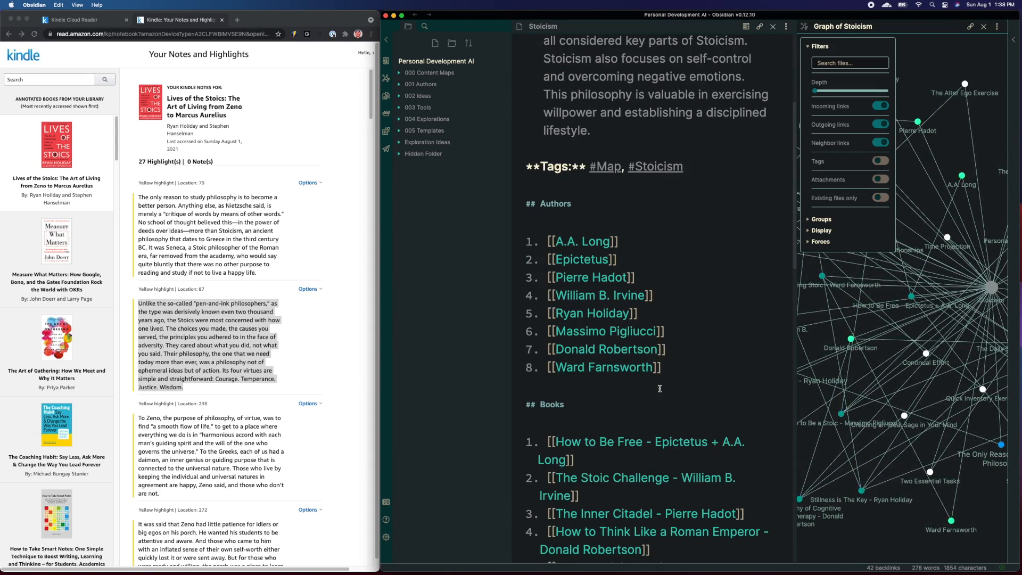
scroll(660, 388, down, 1)
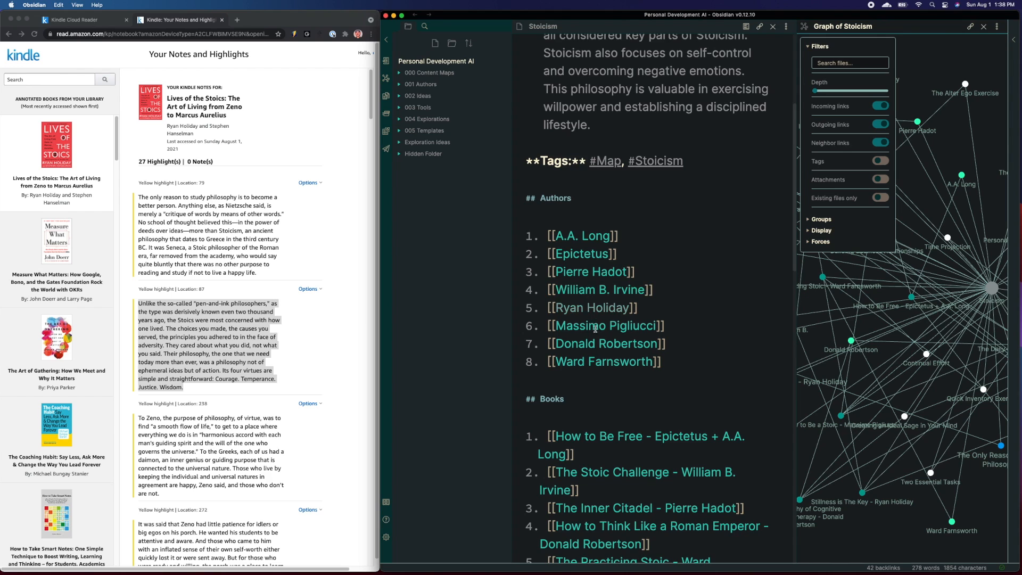
scroll(594, 319, down, 4)
scroll(610, 385, up, 10)
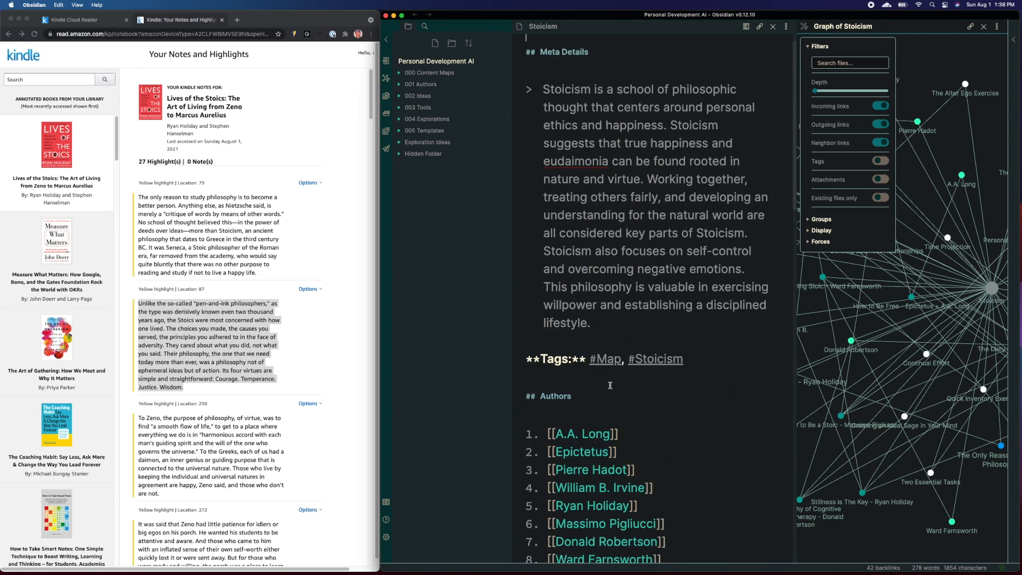
scroll(610, 385, up, 1)
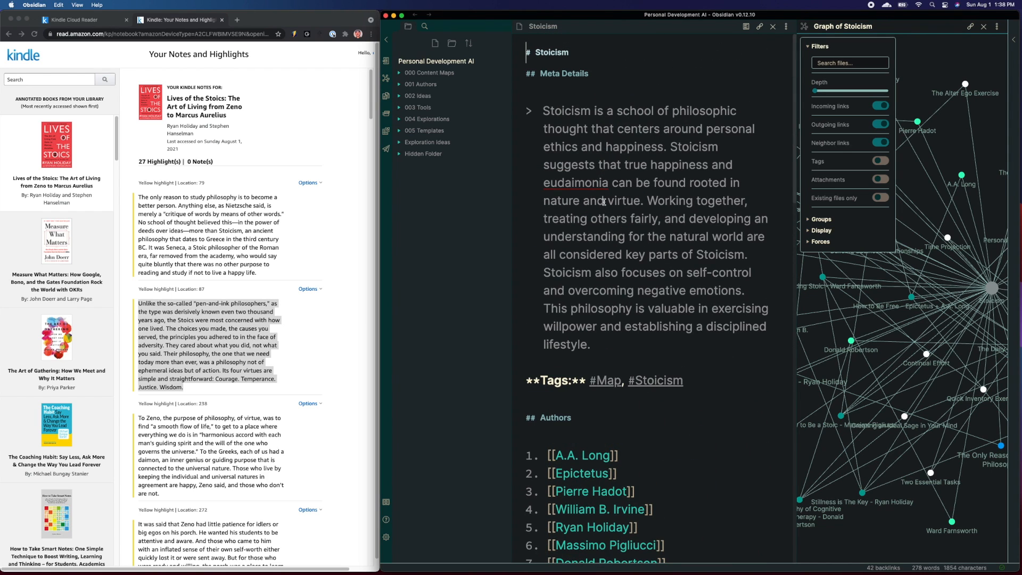
scroll(603, 202, down, 2)
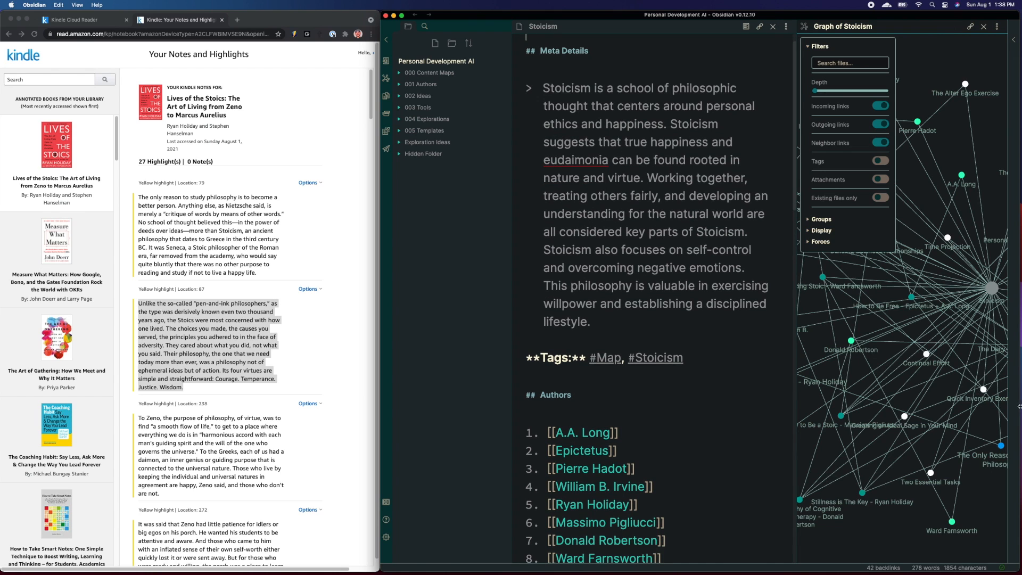
scroll(953, 337, down, 5)
scroll(898, 288, up, 3)
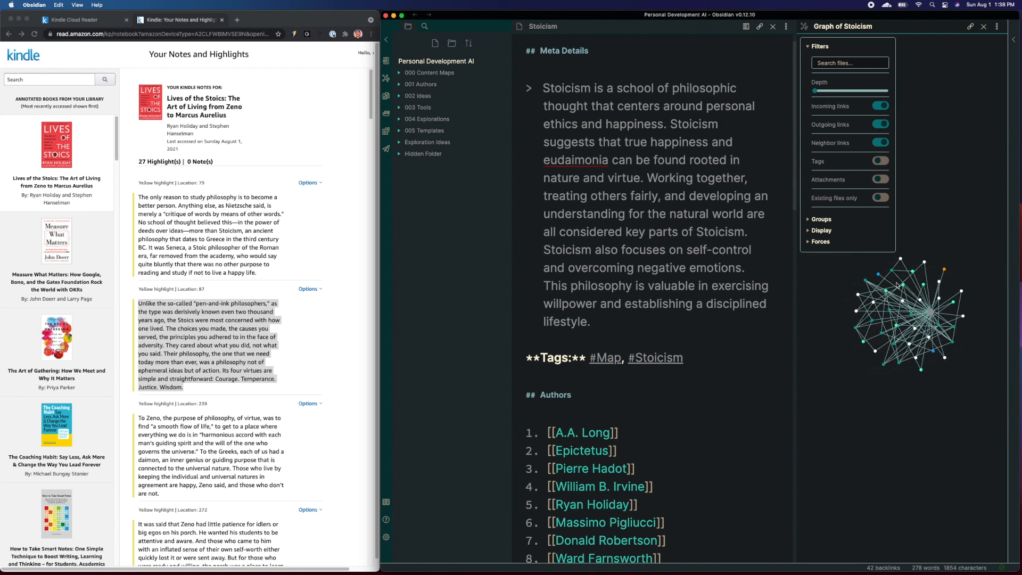
scroll(897, 287, up, 1)
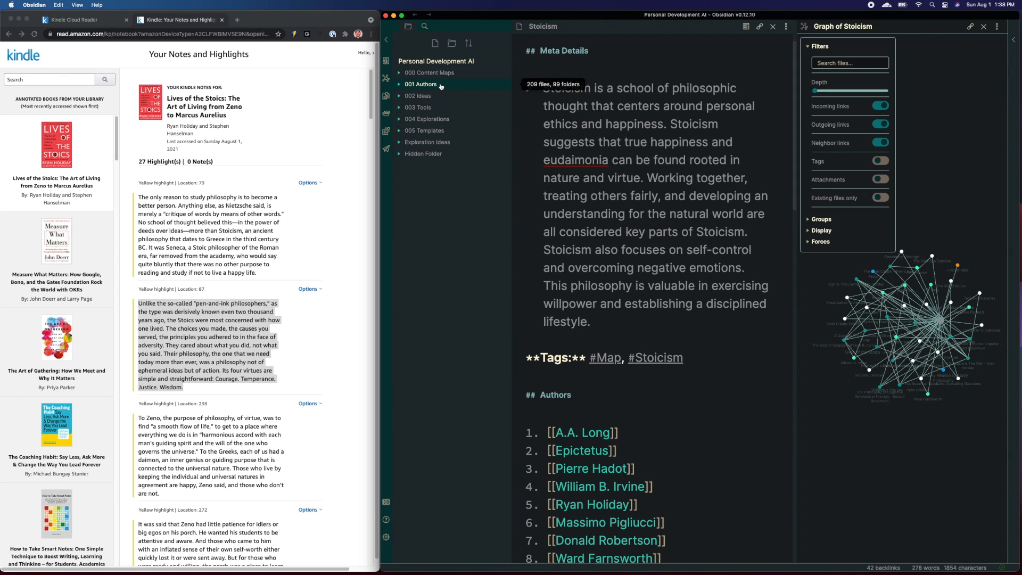
key(Up)
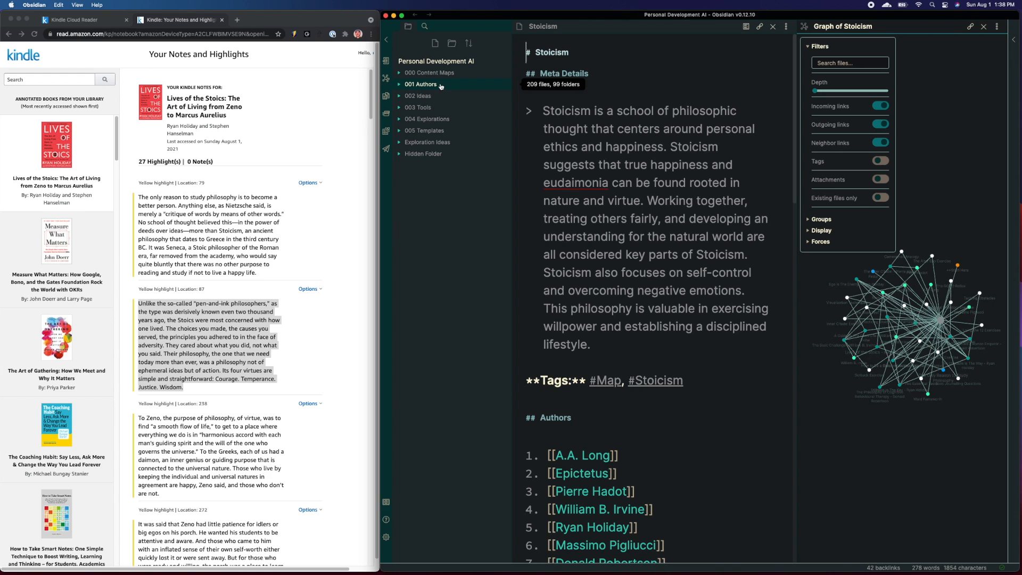
Open the Lives of the Stoics - Ryan Holiday note from the Ryan Holiday folder in 001 Authors and view its Best Ideas list
click(421, 84)
scroll(450, 239, down, 15)
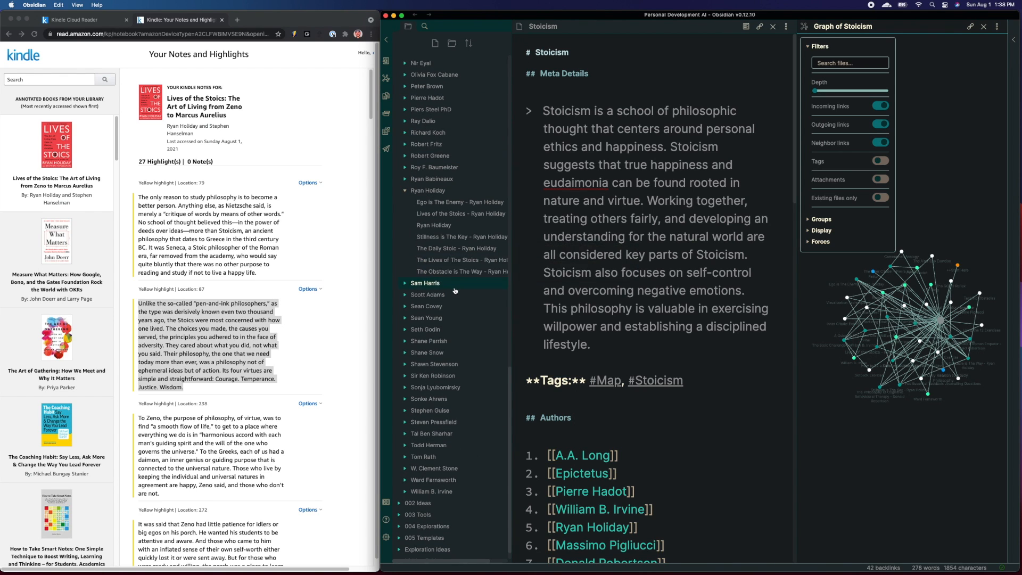
click(445, 248)
click(441, 203)
click(461, 213)
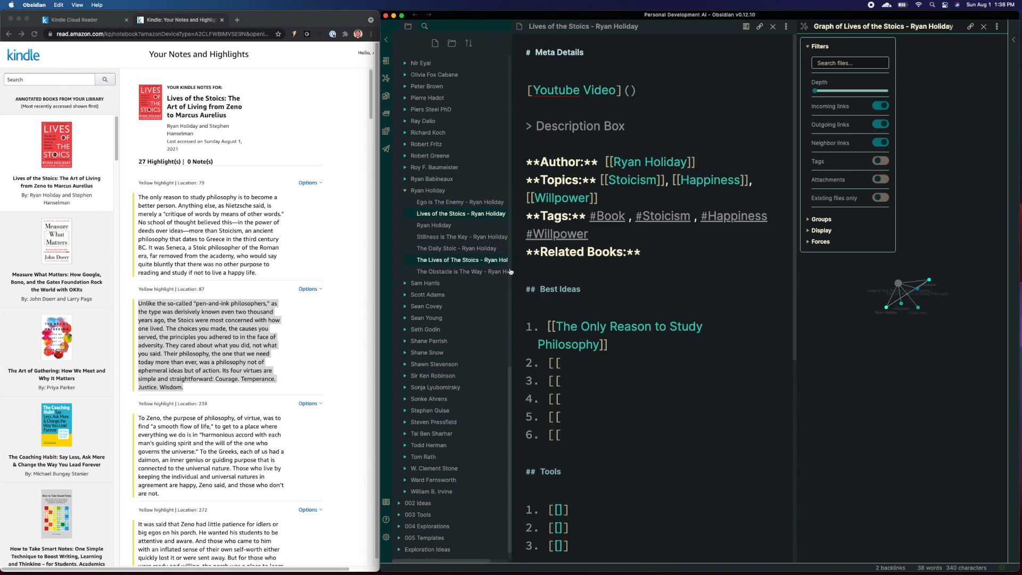
scroll(634, 360, down, 3)
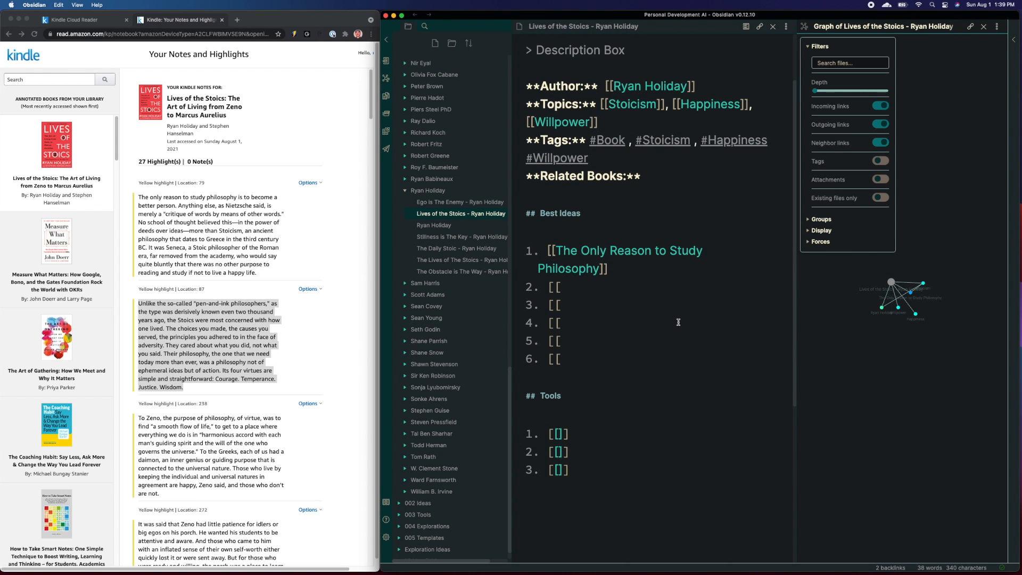
Look through the Kindle highlights, switch to the Kindle Cloud Reader, and page forward to the highlighted passage on Zeno's "smooth flow of life"
scroll(223, 306, down, 5)
scroll(223, 307, down, 3)
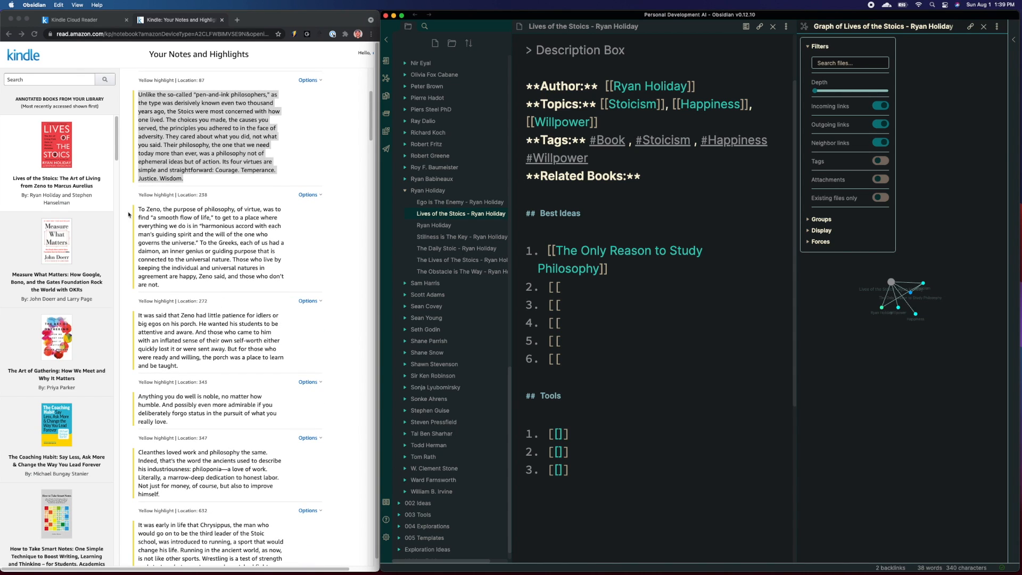
click(99, 22)
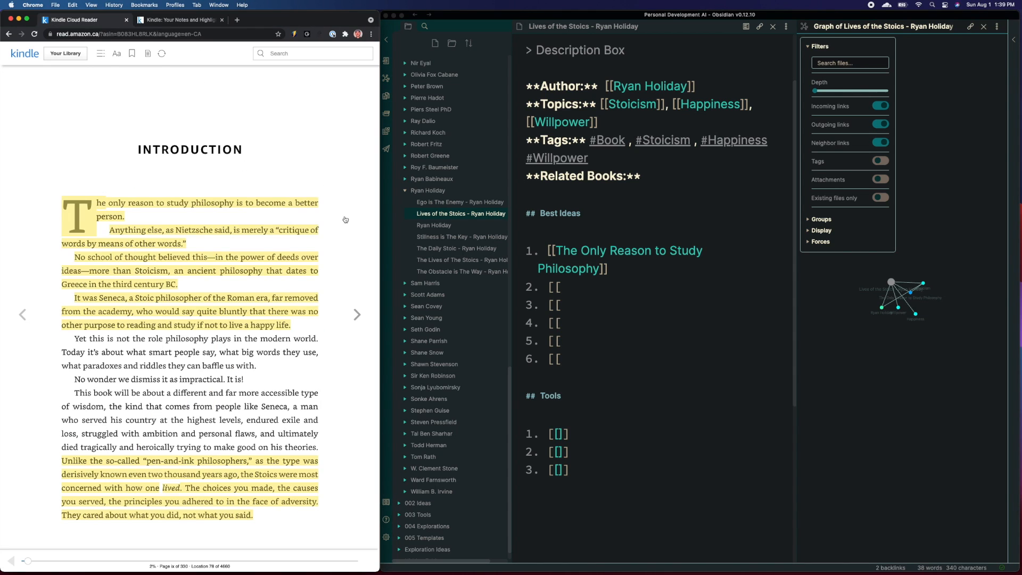
click(357, 315)
click(357, 315)
click(357, 315)
click(357, 315)
click(357, 315)
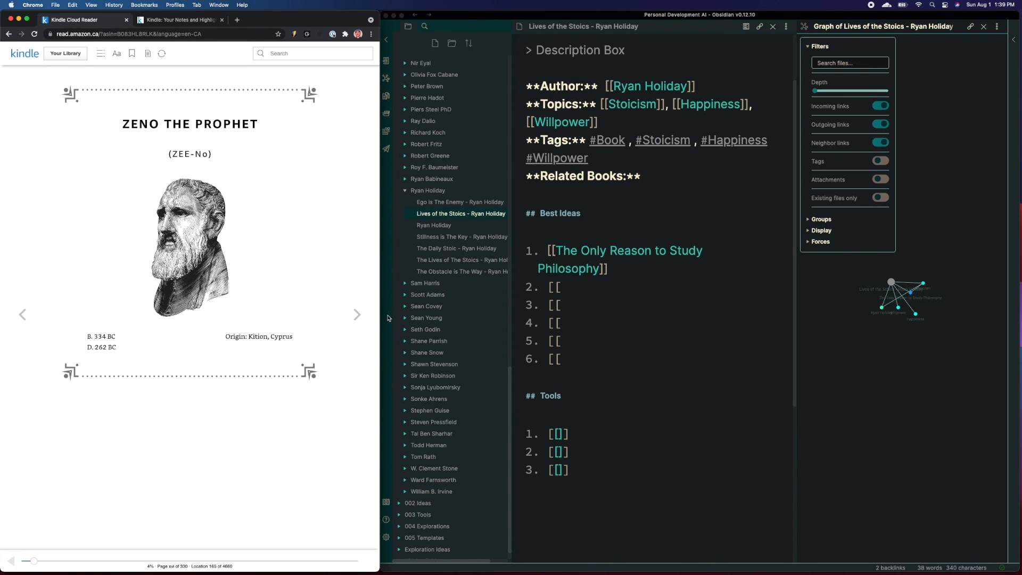
click(357, 316)
click(357, 315)
click(356, 316)
click(356, 316)
click(356, 317)
click(357, 315)
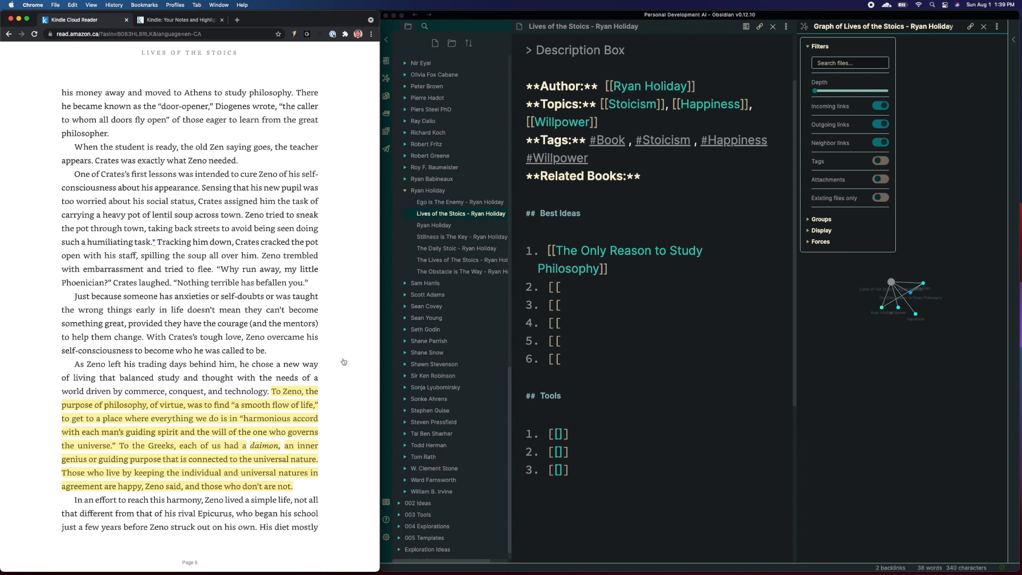
Add the link [[Zeno - The Beginning]] as the second entry under Best Ideas in the Obsidian book note
click(633, 287)
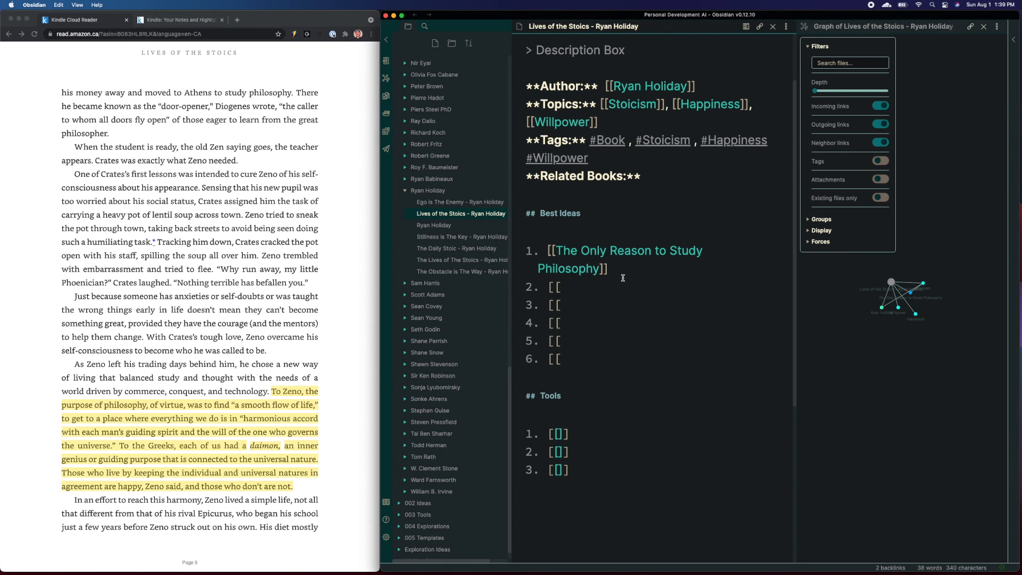
text(Zeno)
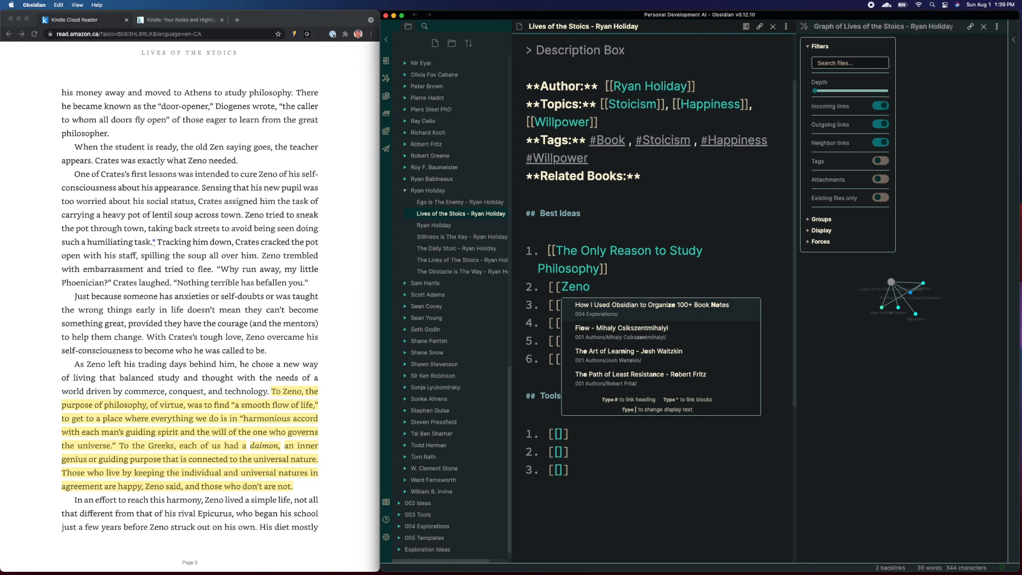
text( - The Beginning]])
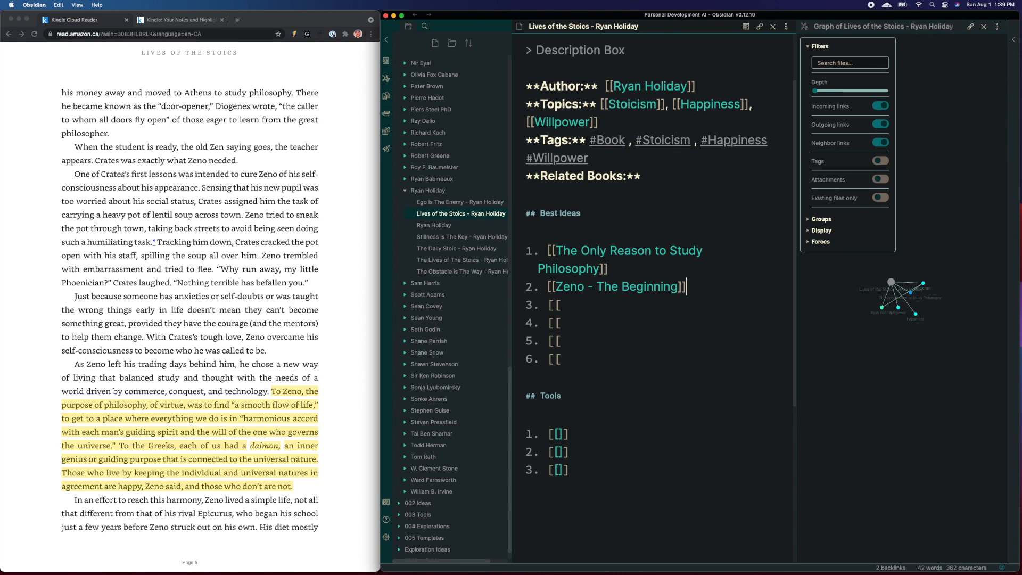
Create the Zeno - The Beginning note from its link and insert the Idea Template
super+click(640, 290)
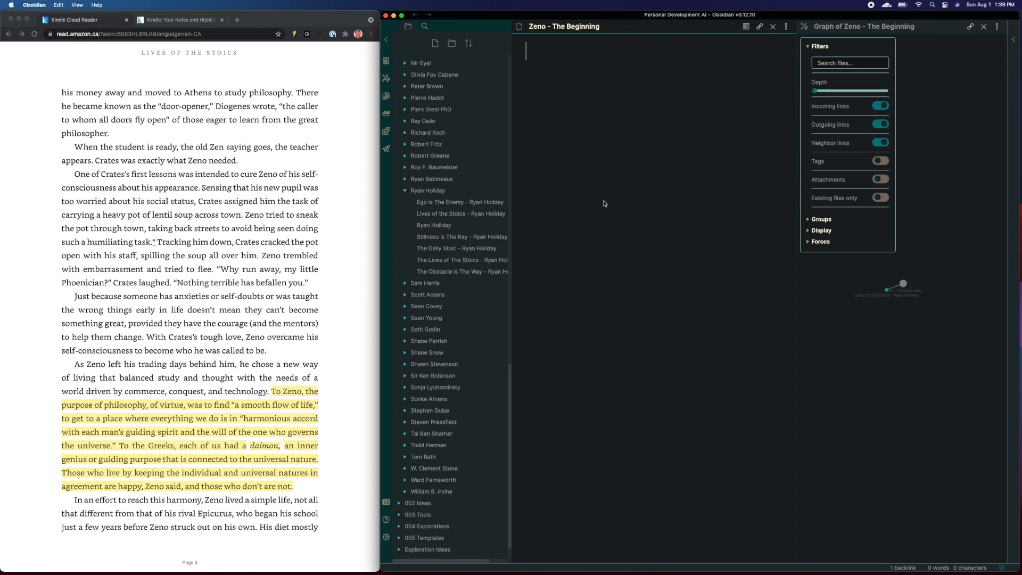
key(super+t)
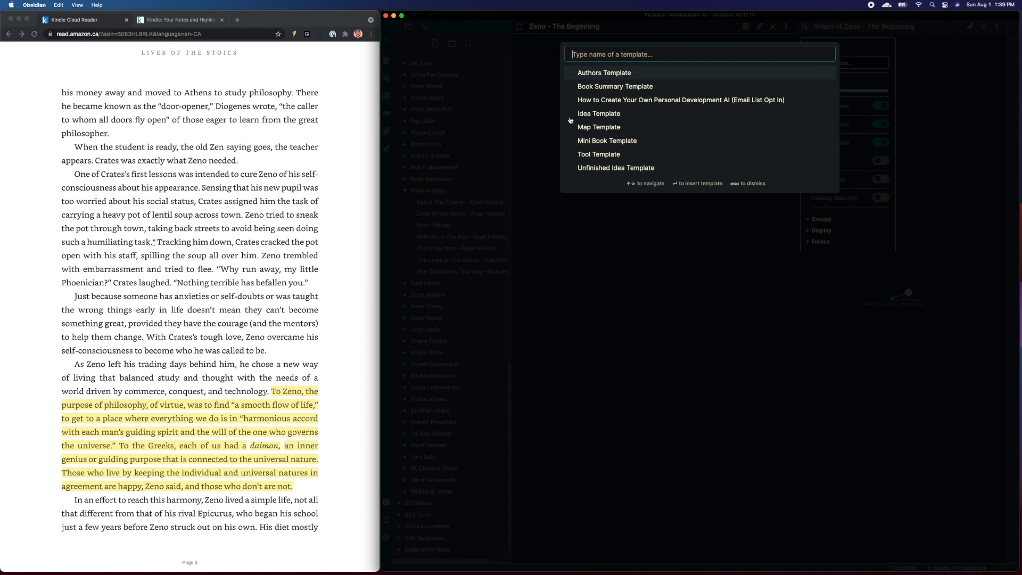
click(596, 112)
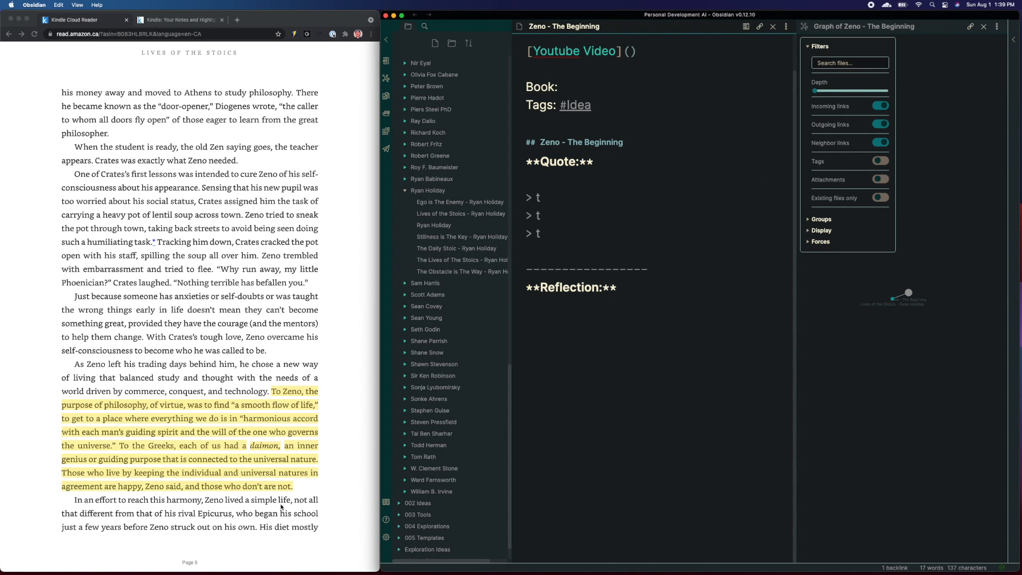
Copy the "To Zeno, the purpose of philosophy" highlight from the Kindle notes page and paste it over the placeholder quote lines in the Zeno note
click(175, 20)
drag(160, 285, 138, 205)
key(super+c)
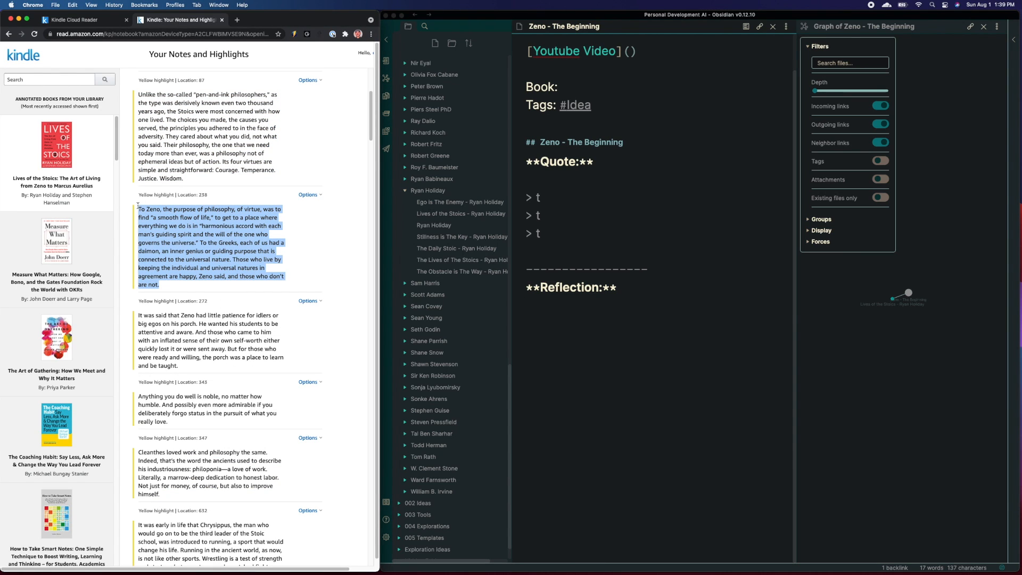
drag(556, 237, 536, 195)
key(super+v)
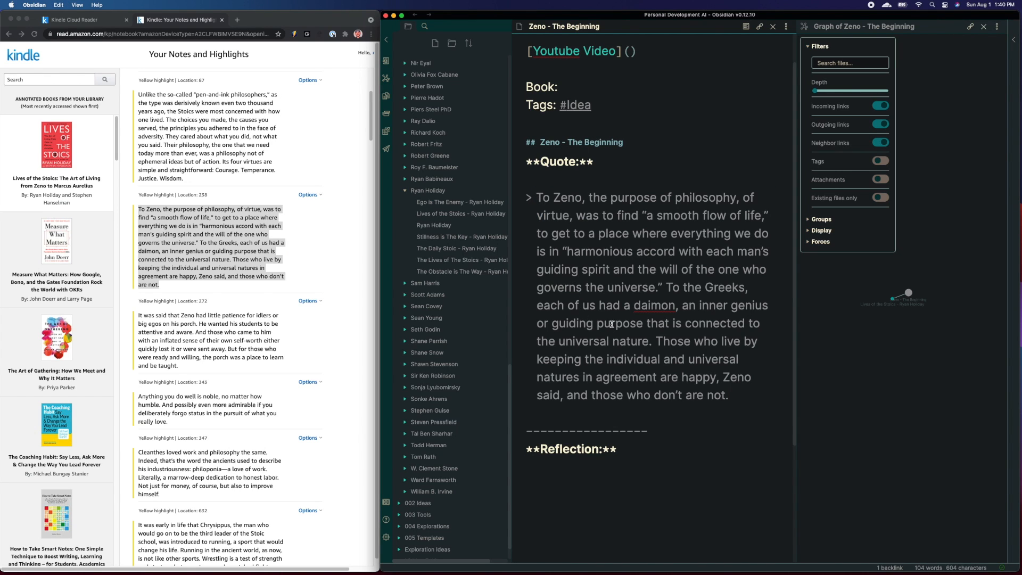
Split the Zeno quote into two blockquote paragraphs before "To the Greeks", and place the cursor below the Reflection heading
click(667, 287)
key(Return)
key(Return)
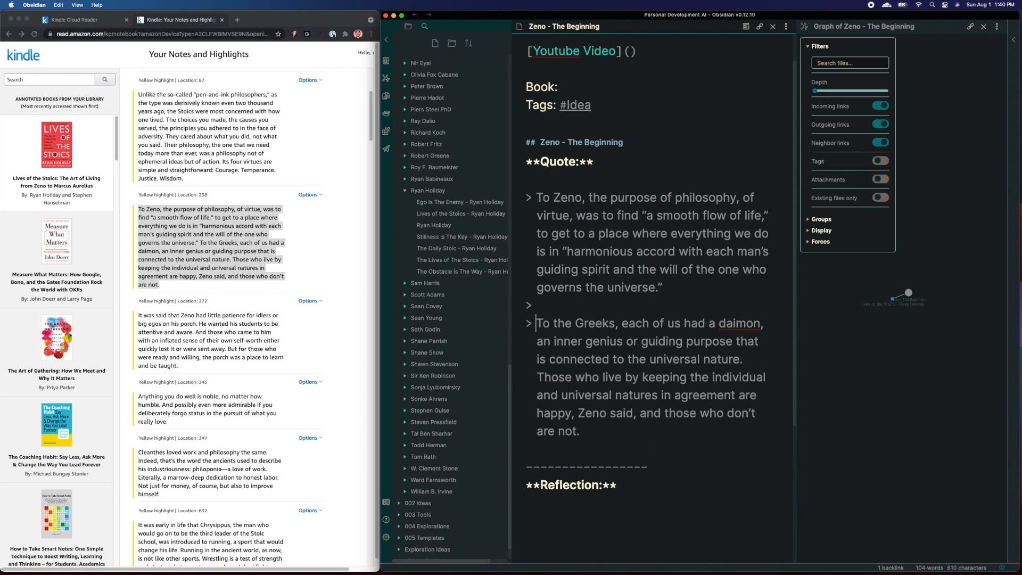
scroll(666, 345, down, 5)
click(614, 343)
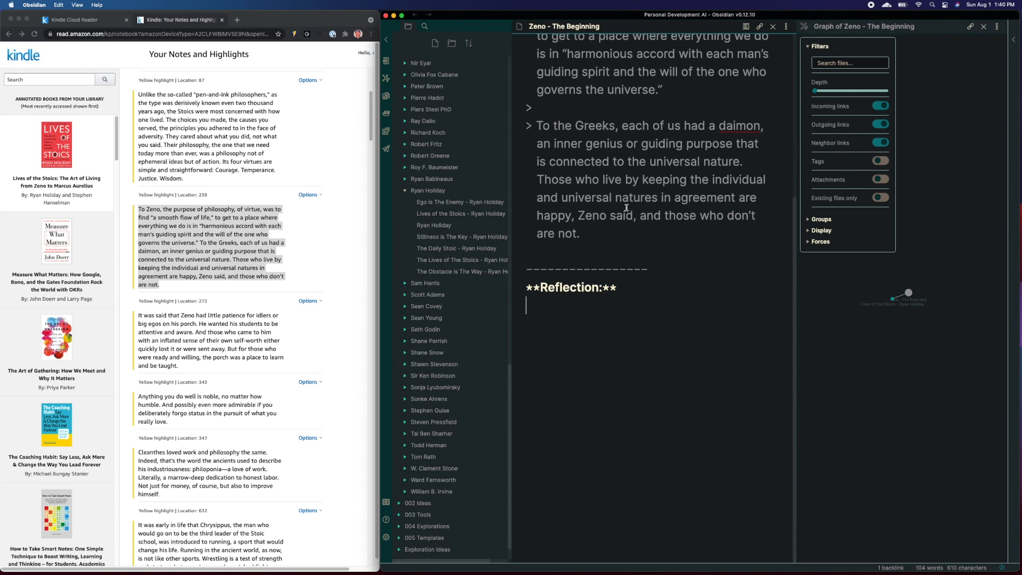
Link the Zeno note's Book field to Lives of the Stoics - Ryan Holiday
scroll(669, 235, up, 3)
scroll(669, 235, up, 3)
click(559, 126)
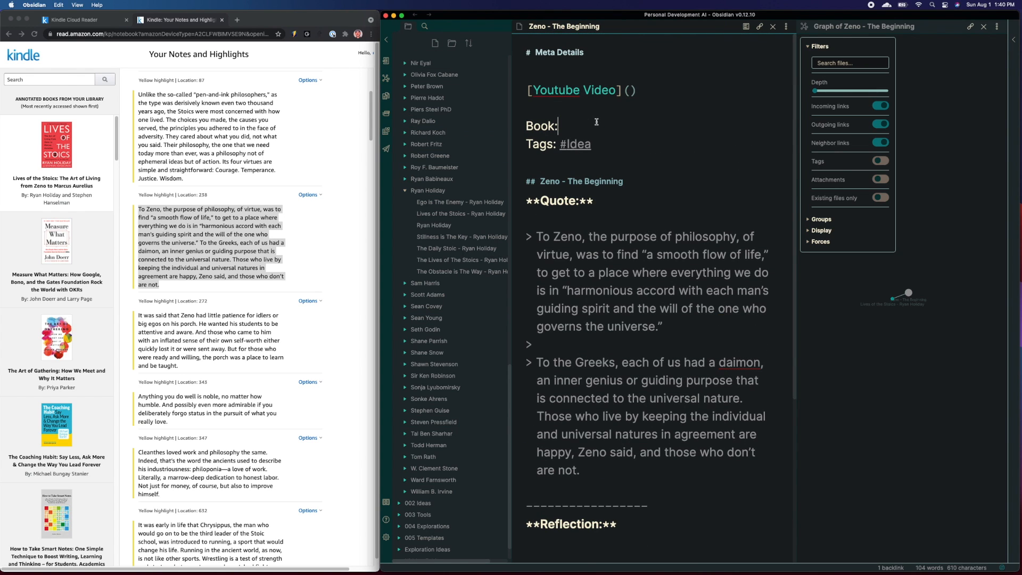
text([[)
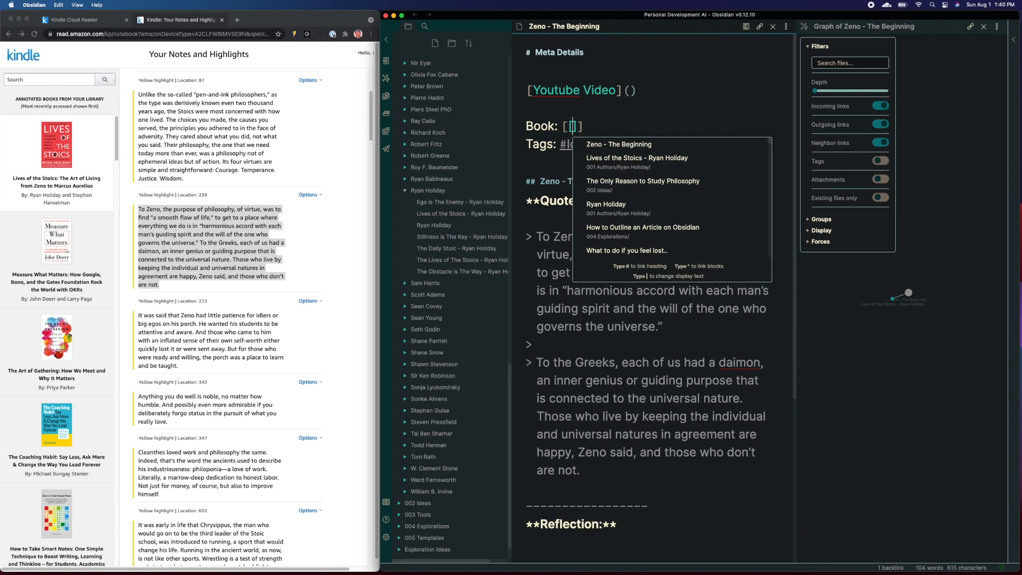
click(634, 154)
Return to the book note through its link, add Quiet Time as the first Tools entry, and view the connection in the local graph
super+click(632, 126)
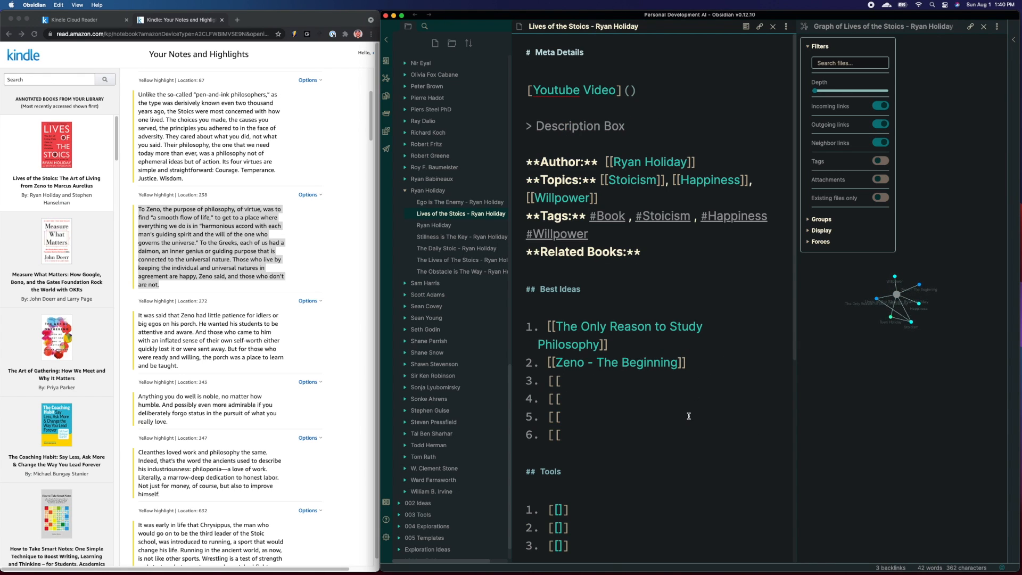
scroll(688, 415, down, 3)
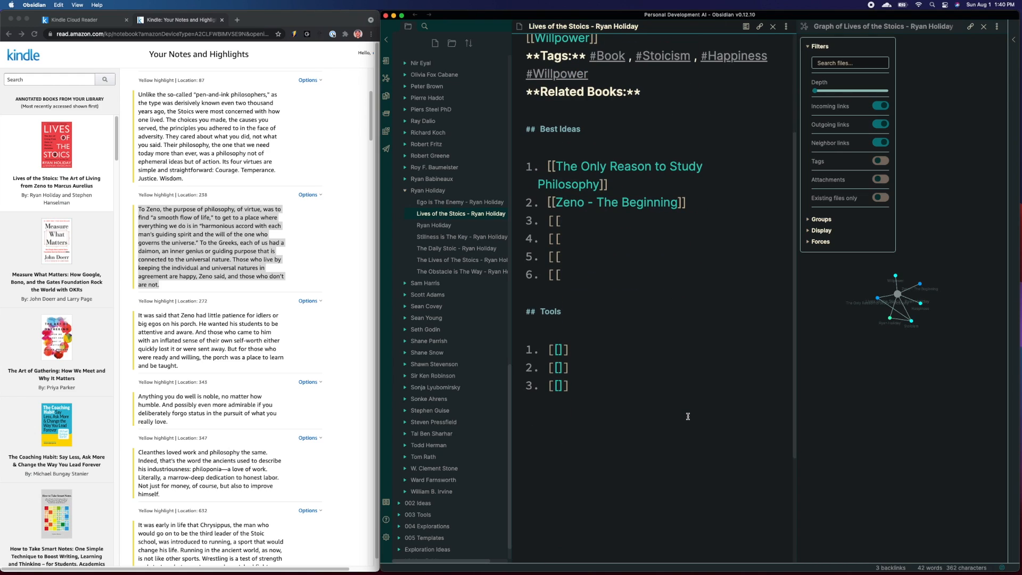
click(558, 350)
text(Qui)
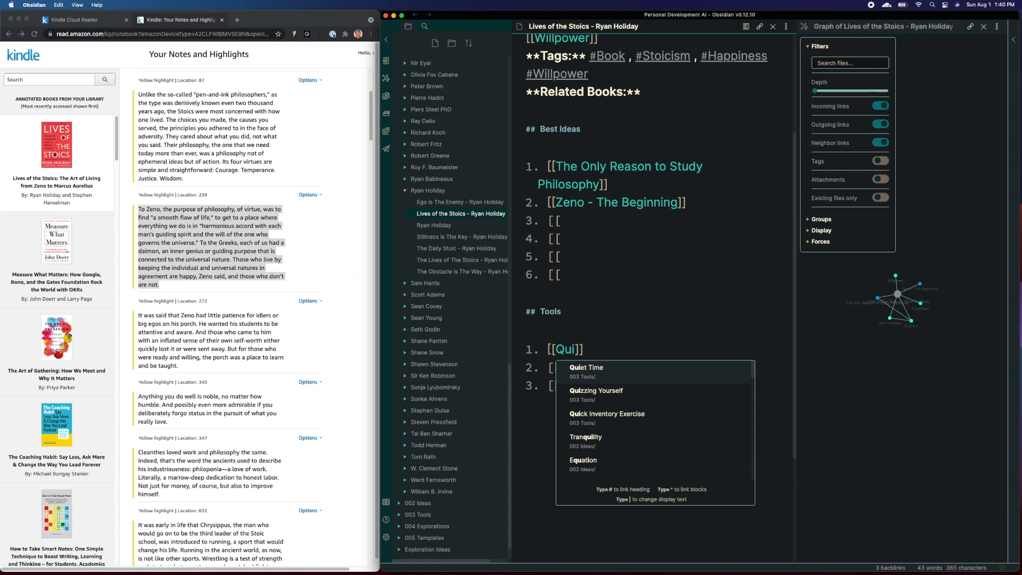
click(609, 368)
key(Down)
key(Down)
scroll(906, 271, up, 5)
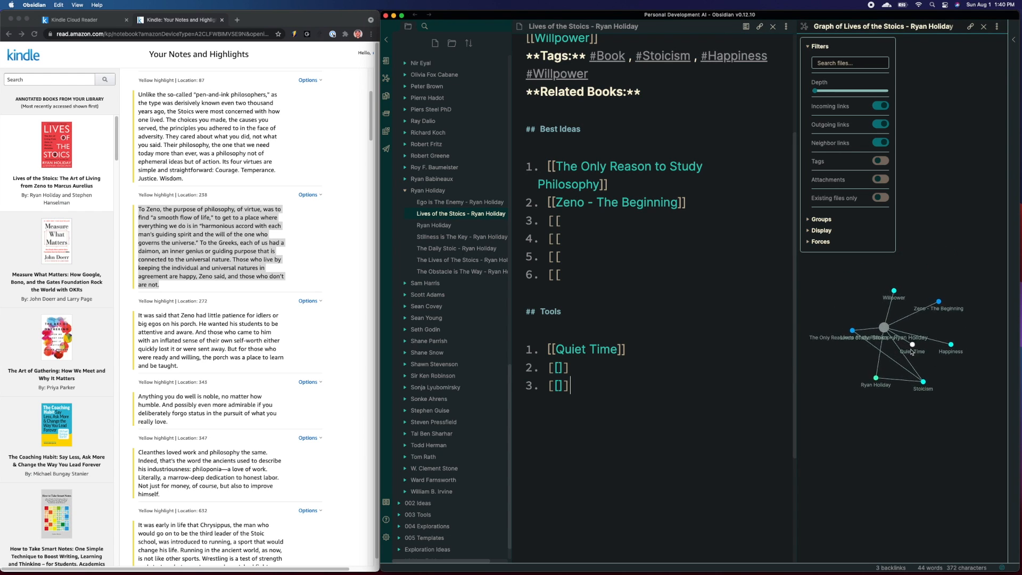
Review the Lives of the Stoics note's graph connections, Tools, Best Ideas and meta details, and select the Description Box text
scroll(916, 328, down, 5)
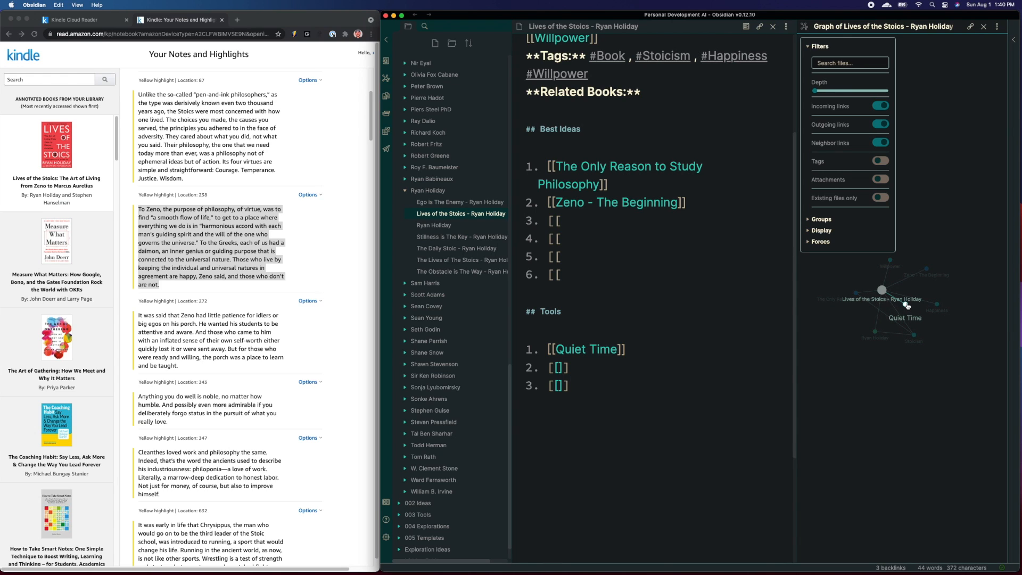
scroll(700, 274, up, 5)
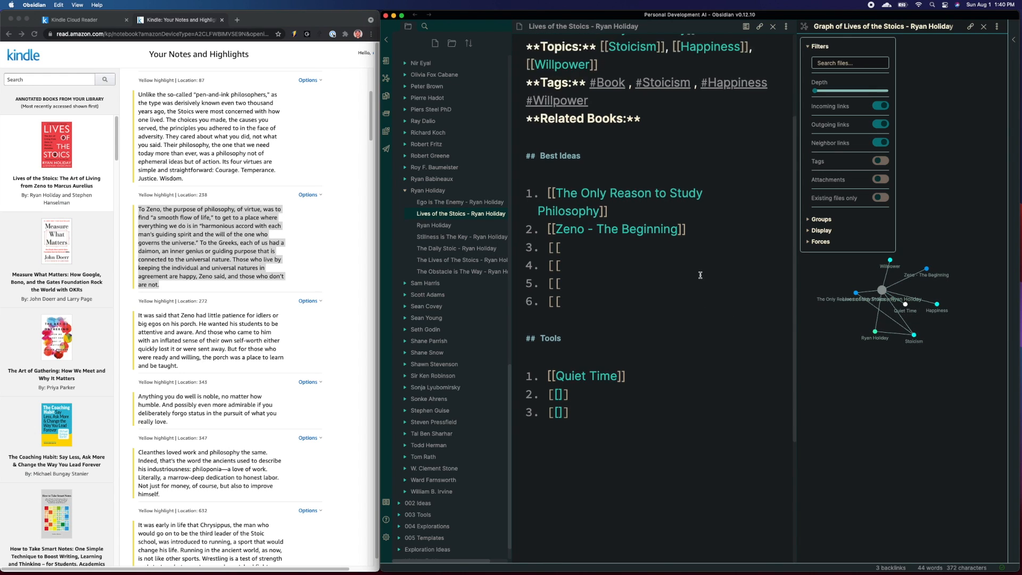
drag(626, 125, 538, 122)
scroll(208, 258, up, 2)
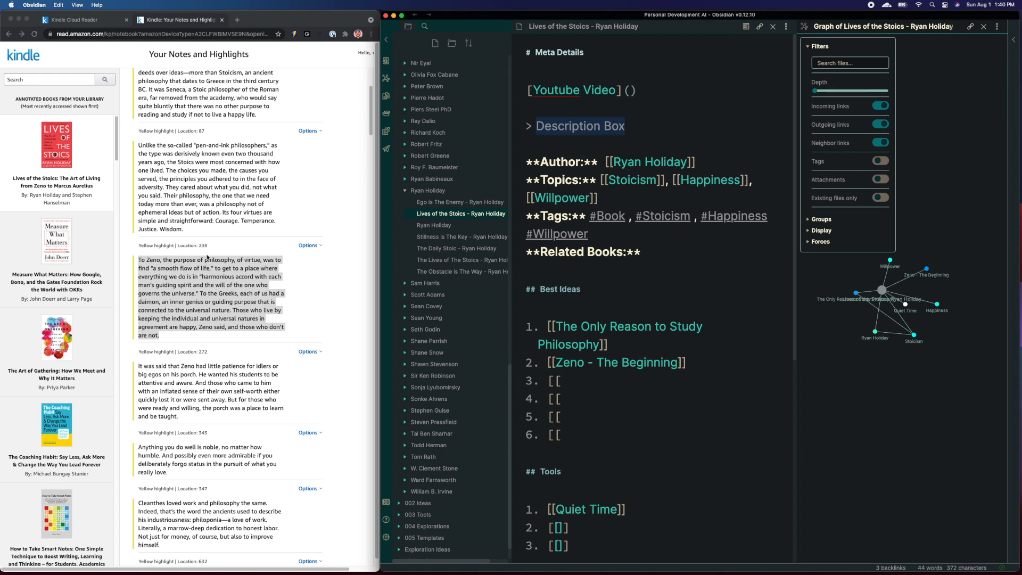
Collapse the Ryan Holiday, Joseph Campbell and 001 Authors folders in the vault's file list
click(447, 190)
scroll(445, 265, up, 10)
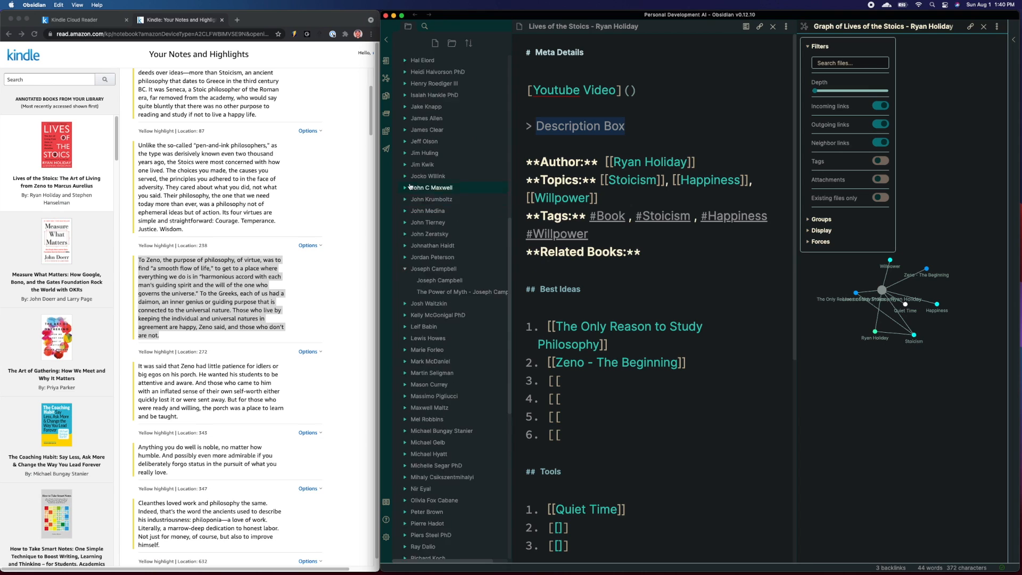
click(441, 434)
scroll(441, 435, up, 5)
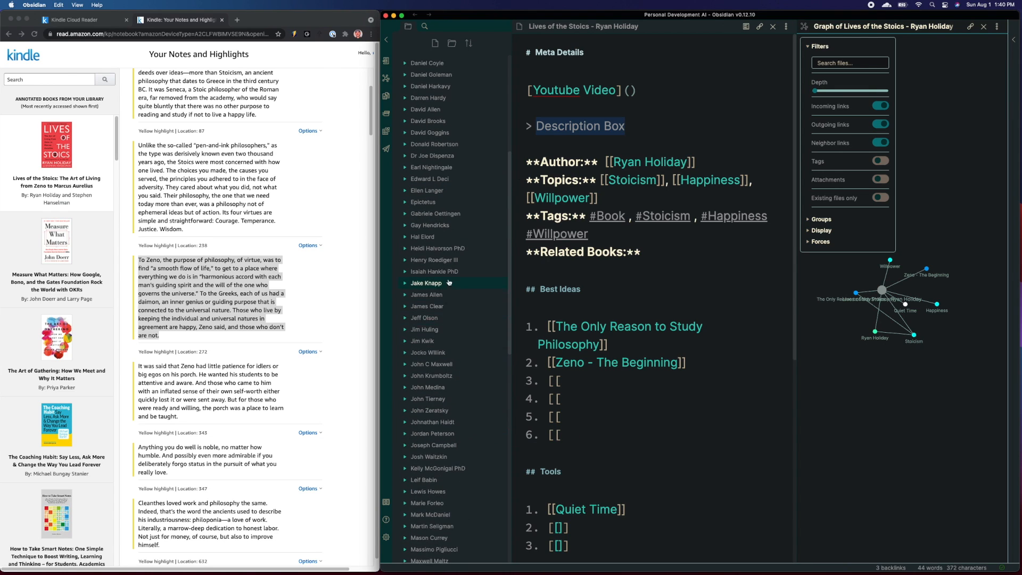
click(417, 85)
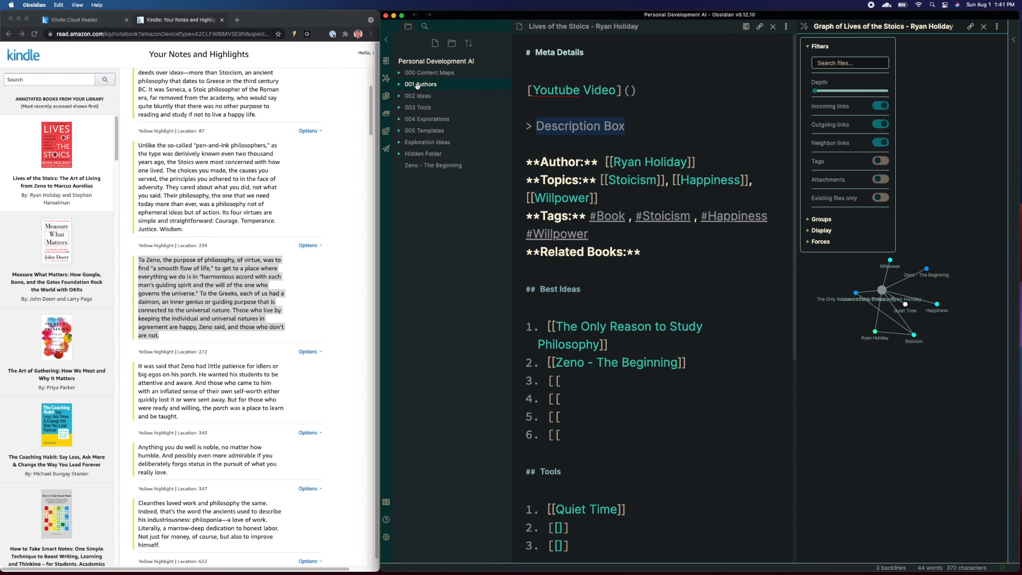
Place the cursor on the sixth Best Ideas entry, examine the Kindle highlight count and highlights, and return to Obsidian's file list
click(694, 291)
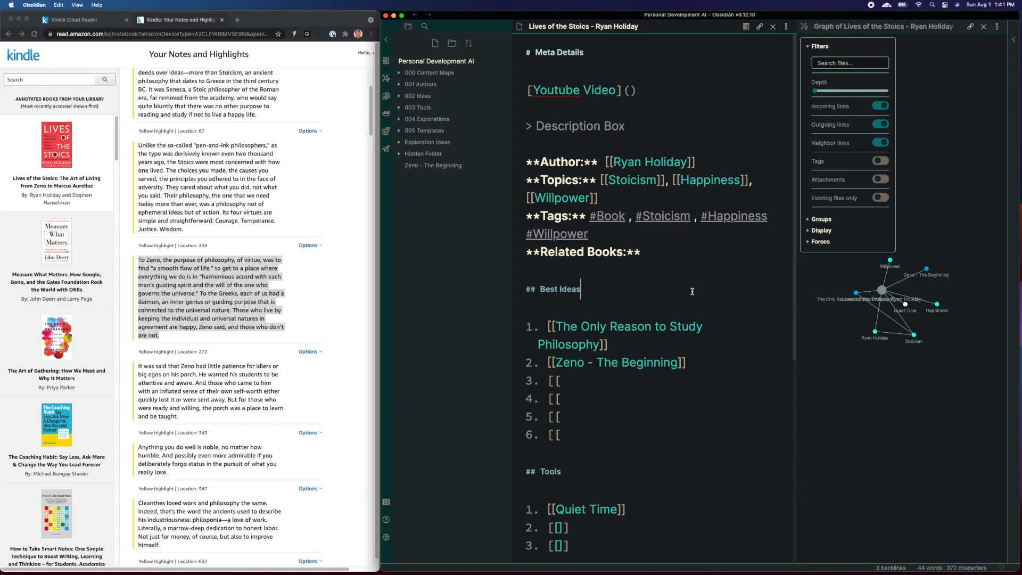
click(568, 437)
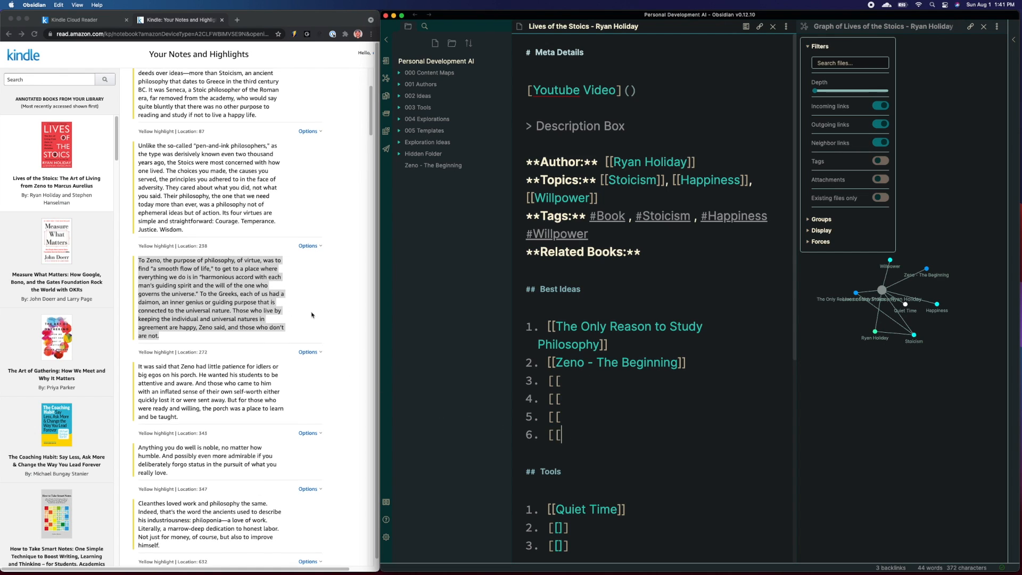
scroll(303, 308, up, 3)
click(116, 152)
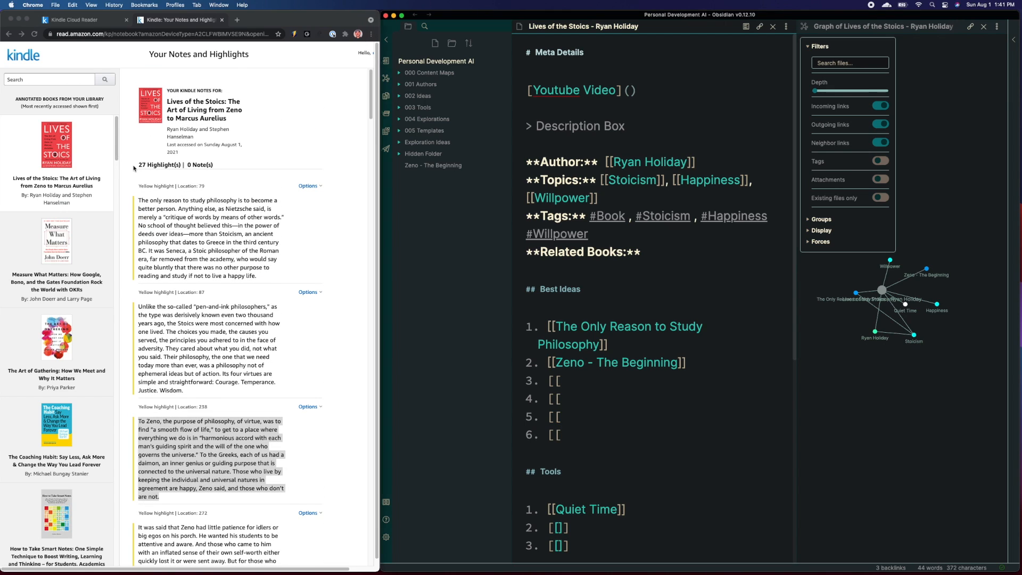
drag(186, 165, 139, 164)
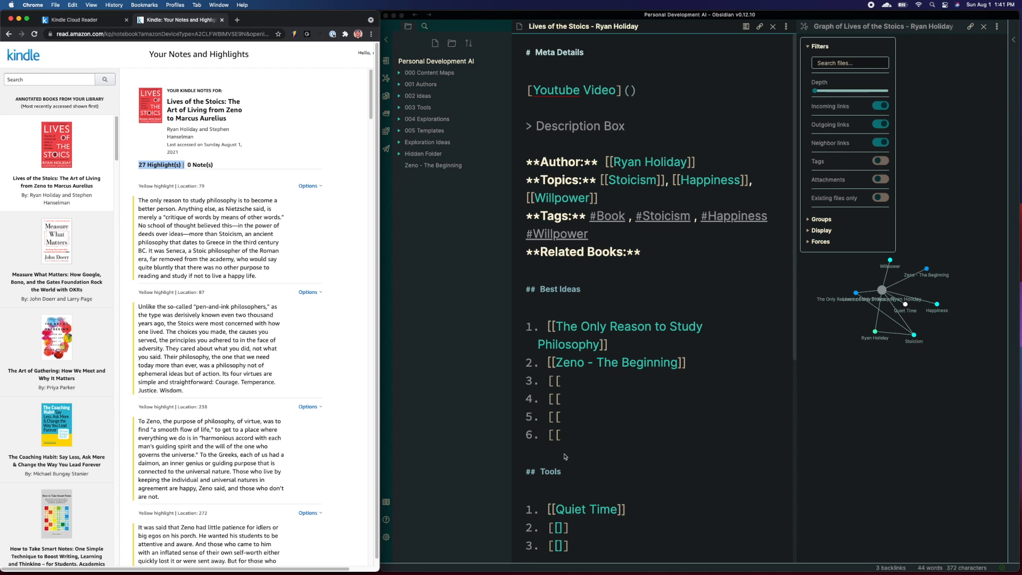
scroll(258, 379, down, 5)
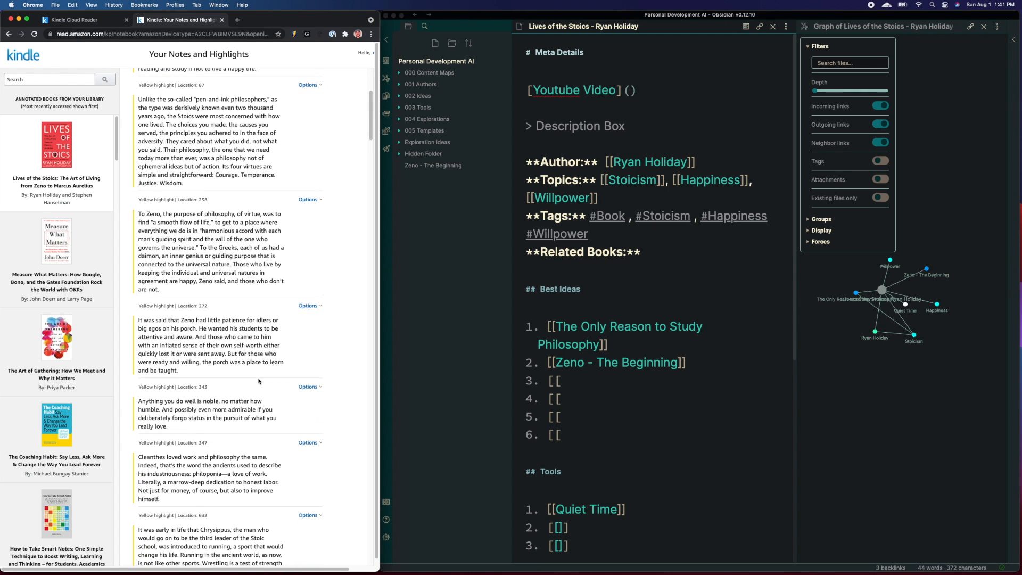
scroll(259, 381, up, 5)
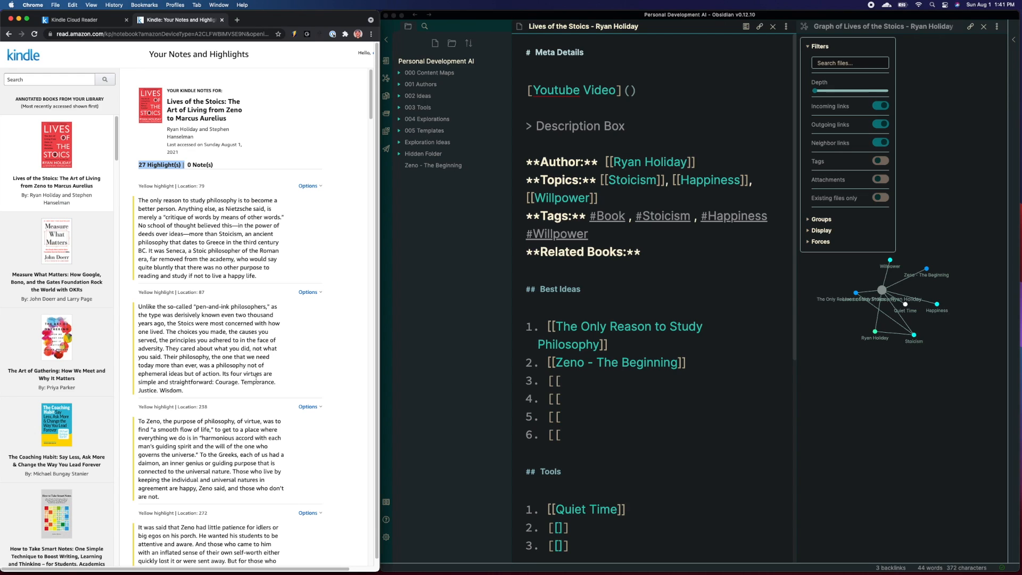
click(431, 173)
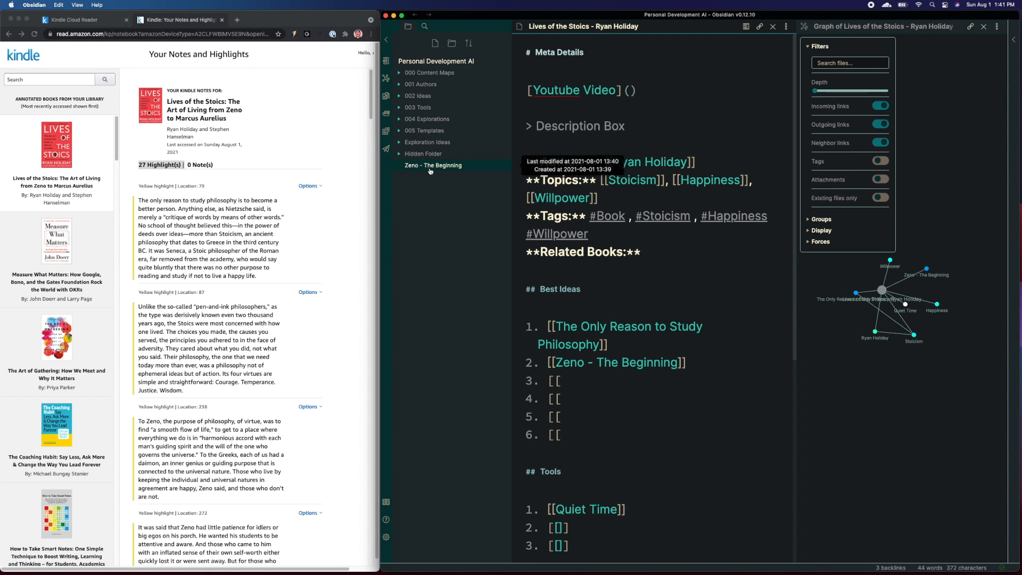